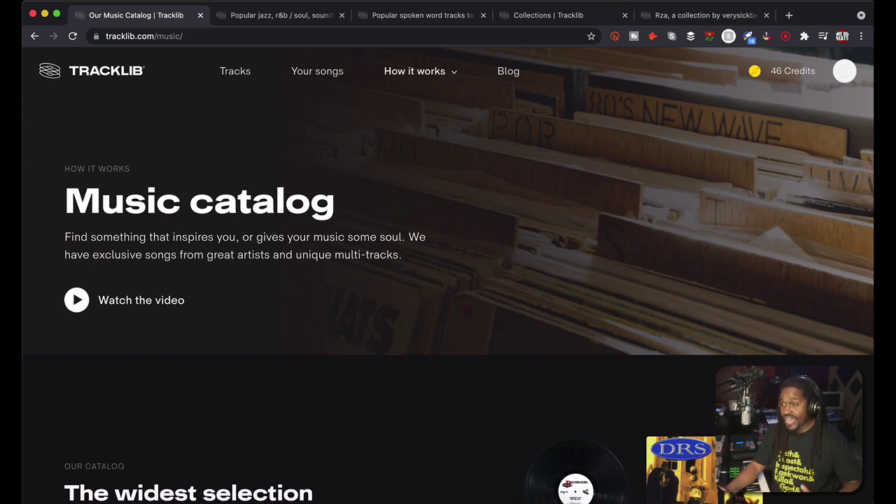
Scroll through Tracklib's Music catalog page, then jump back to the top.
scroll(448, 280, down, 3)
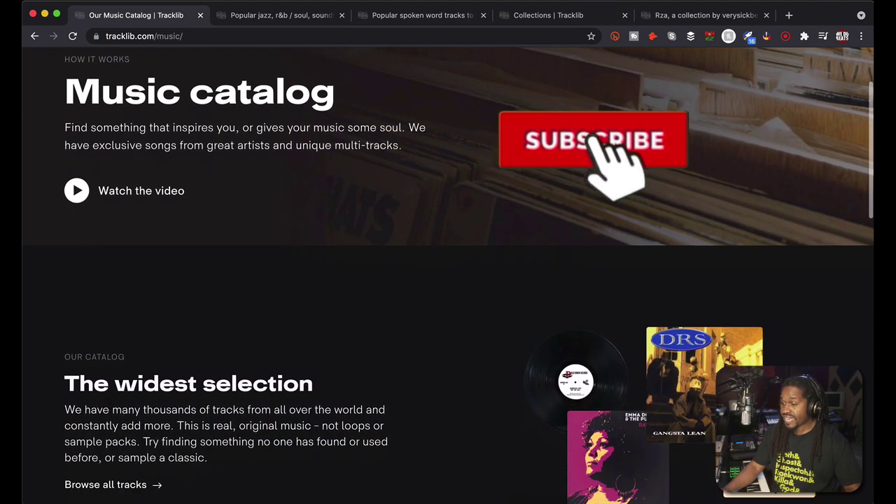
scroll(448, 280, down, 8)
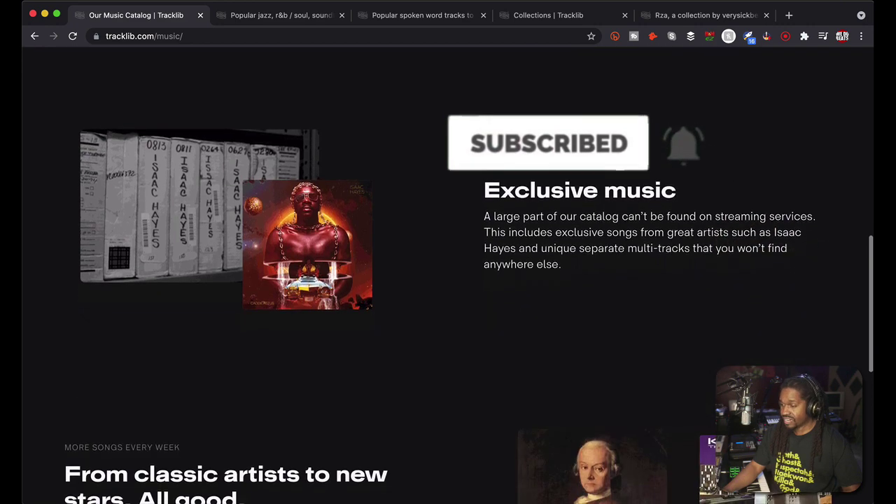
scroll(448, 280, down, 2)
key(Home)
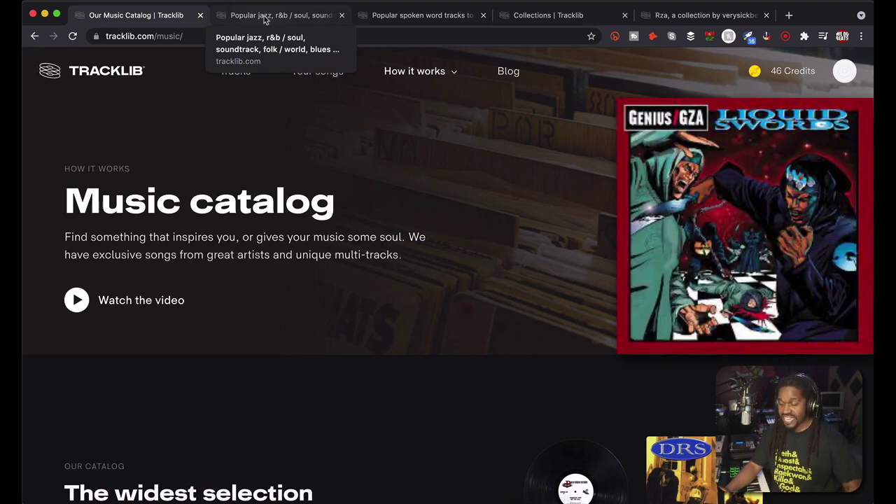
Switch to the popular jazz and soul tracks list and review its genre filter choices.
click(245, 19)
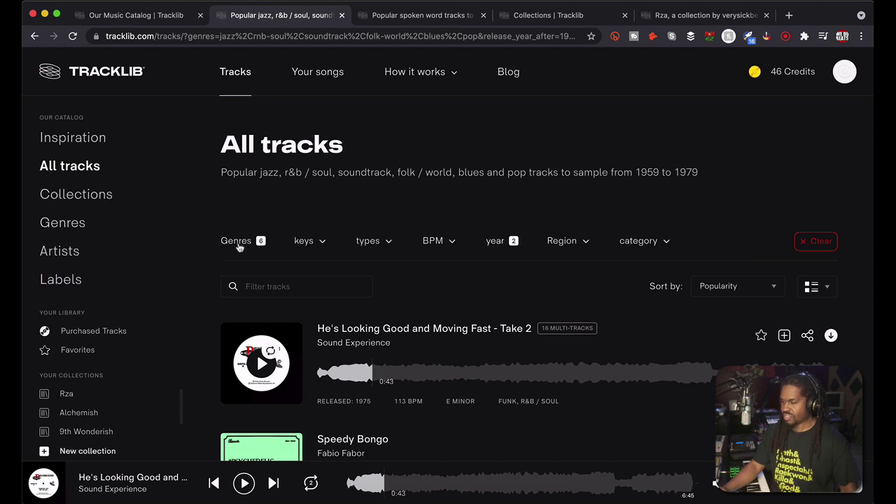
click(238, 245)
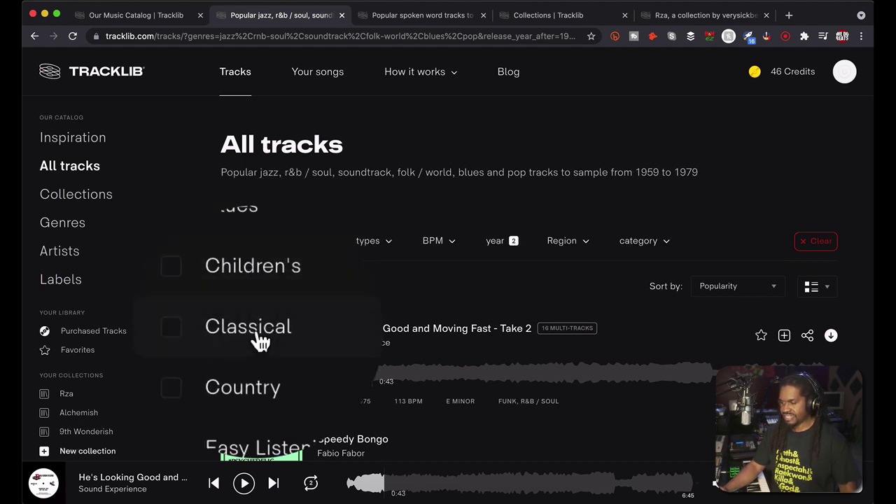
scroll(259, 336, up, 1)
scroll(258, 315, down, 5)
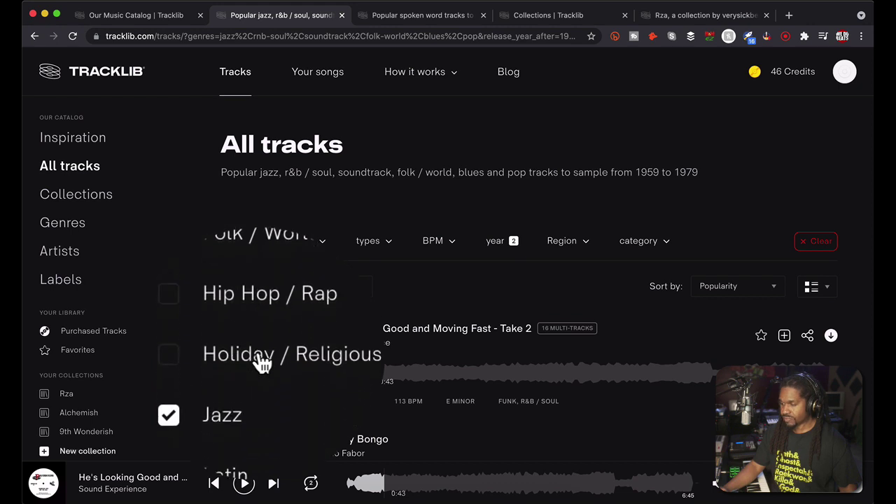
scroll(262, 363, down, 1)
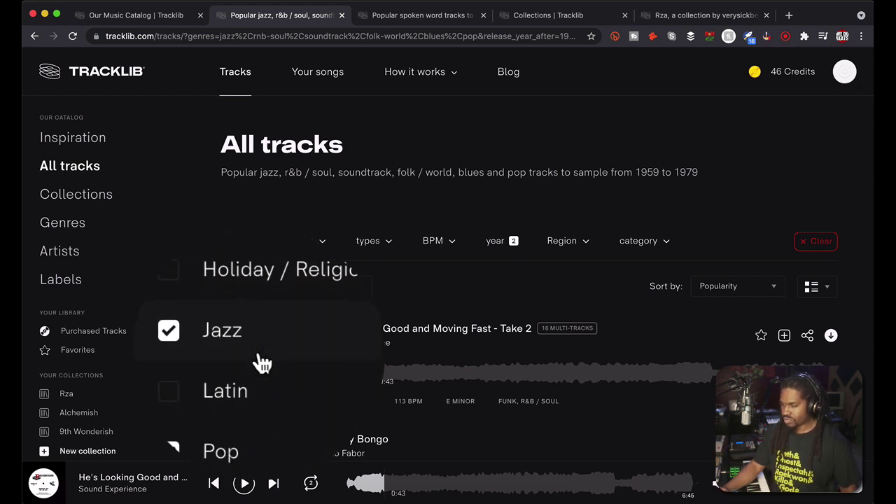
scroll(262, 362, down, 4)
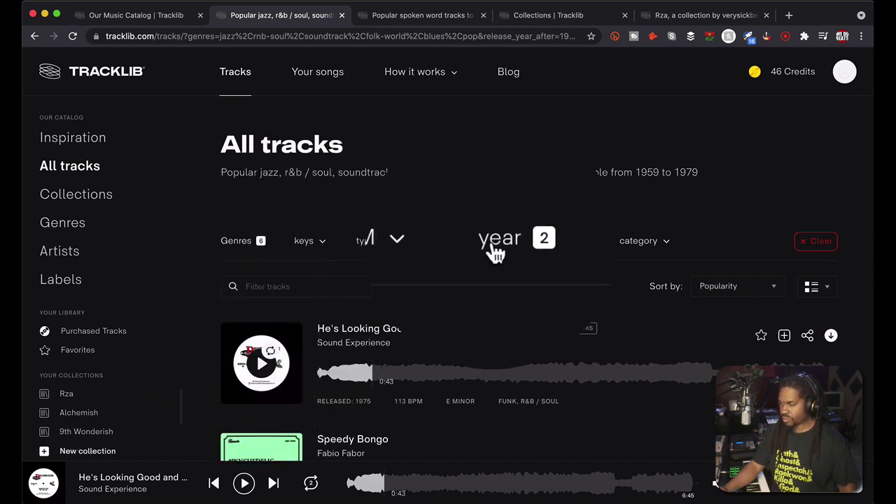
Check the 1959–1979 release year filter and scroll through the track list.
click(494, 249)
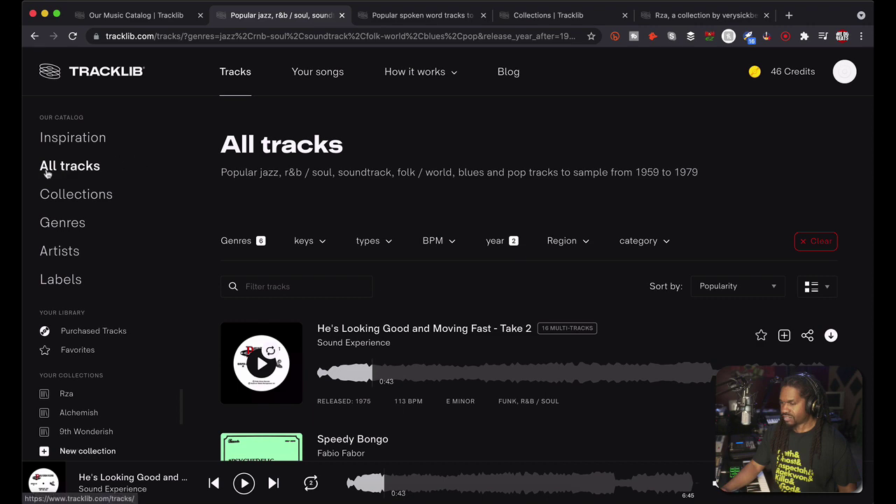
scroll(360, 259, down, 5)
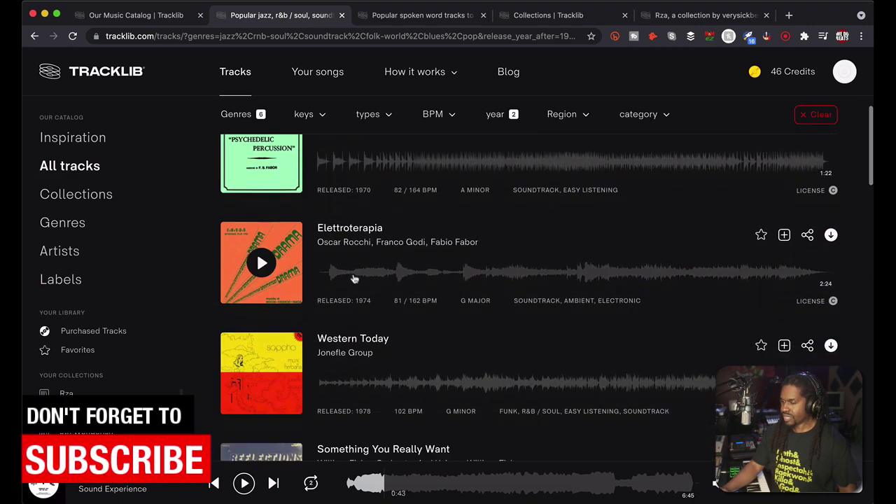
scroll(354, 278, down, 5)
scroll(353, 277, up, 2)
scroll(354, 278, down, 2)
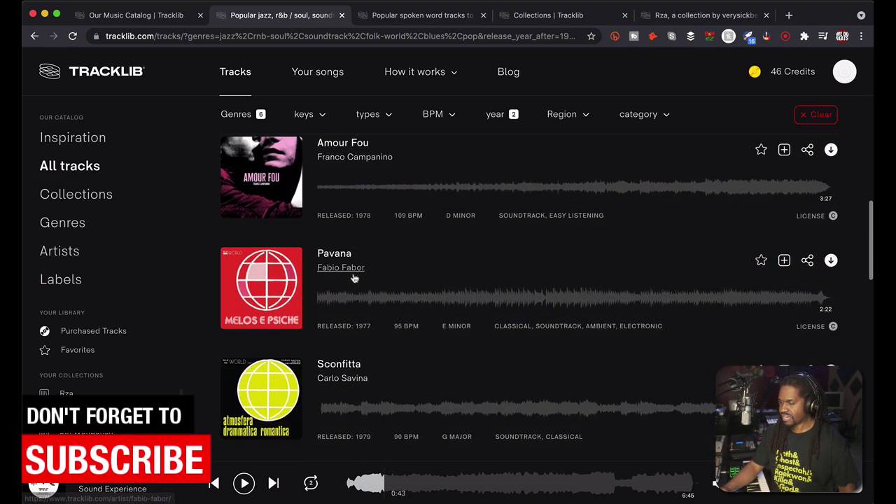
scroll(353, 278, down, 6)
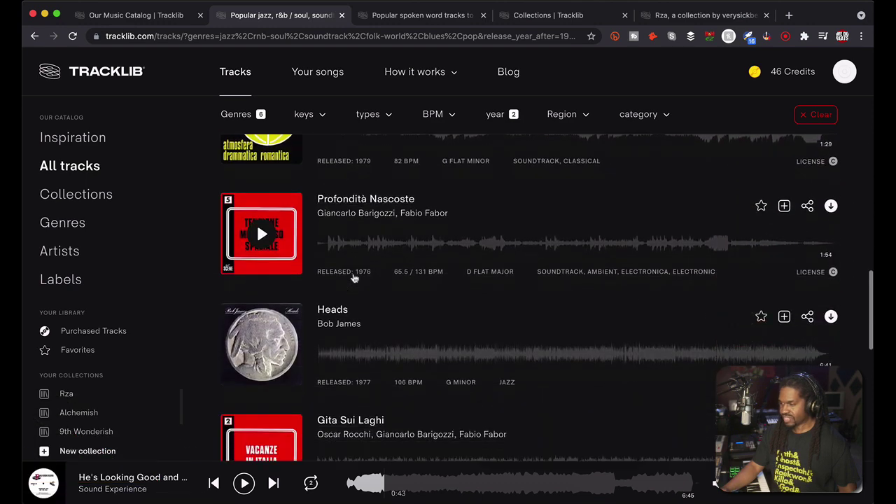
scroll(355, 279, down, 8)
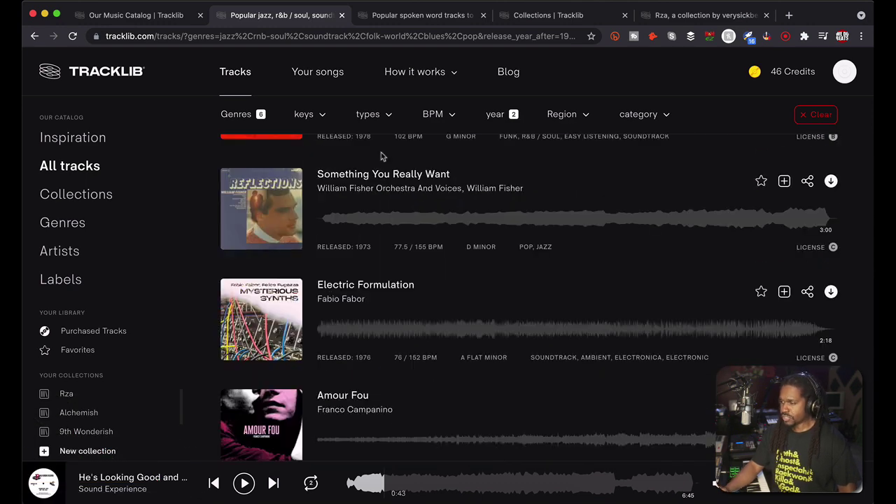
Switch to the East Asian spoken word tracks and check their Genres and Region filters.
click(424, 15)
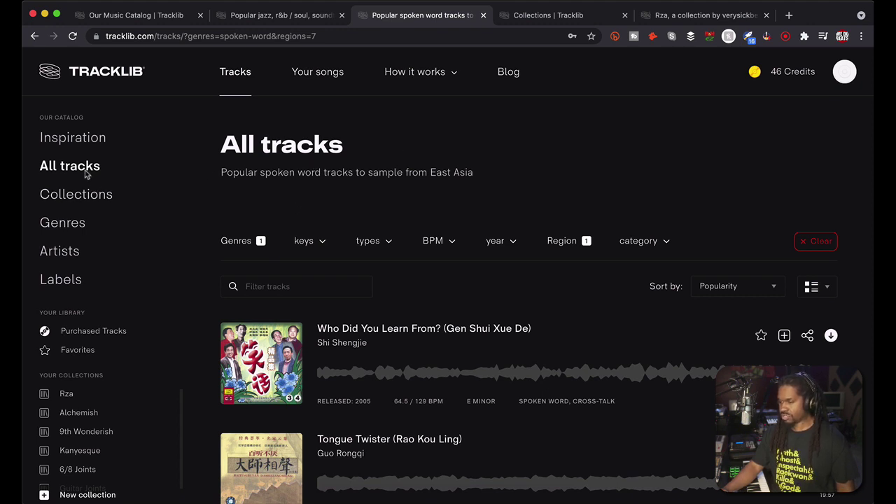
click(235, 241)
scroll(256, 375, down, 5)
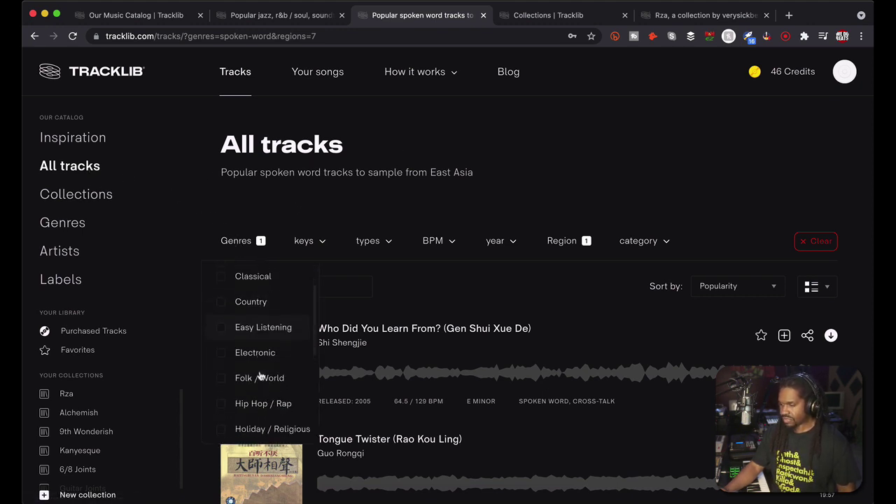
click(568, 255)
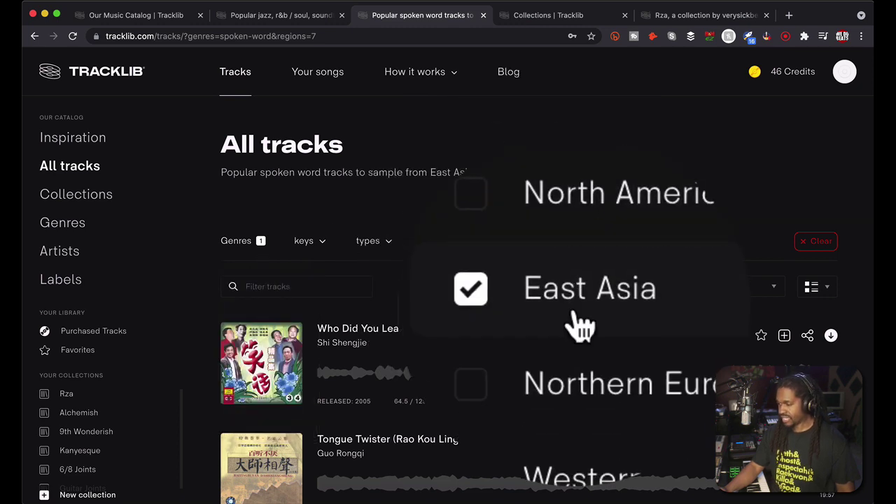
click(493, 199)
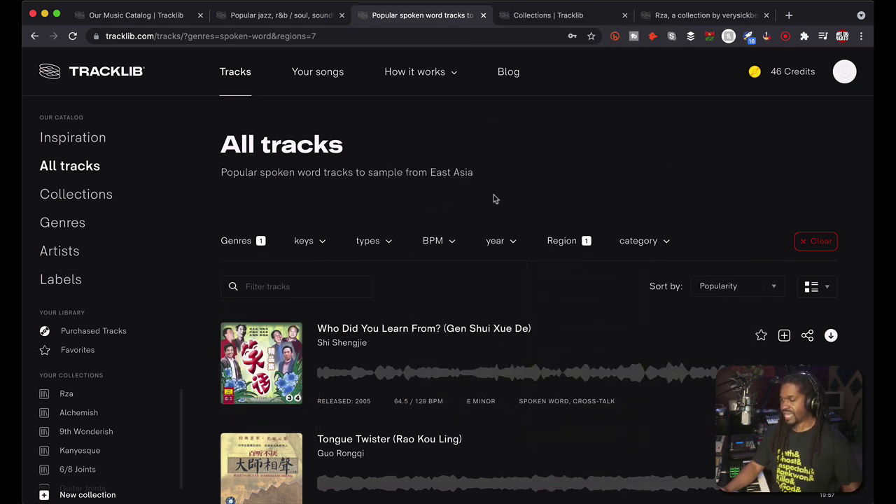
scroll(493, 199, down, 1)
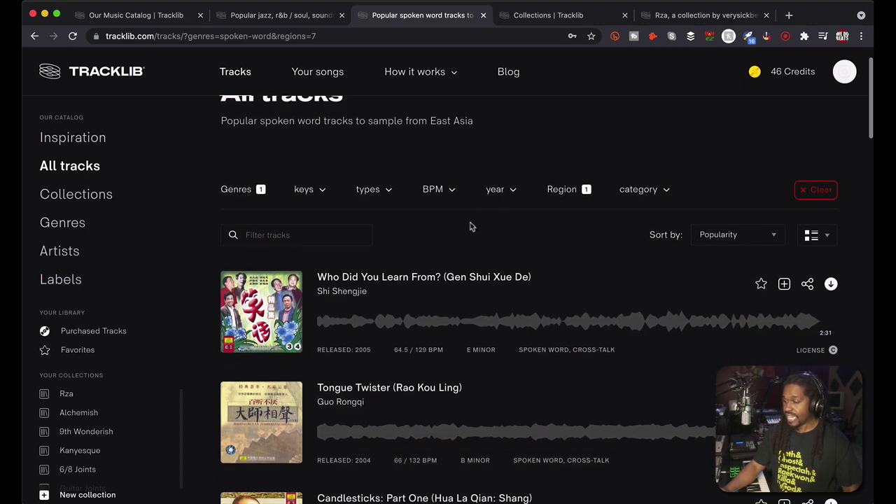
scroll(378, 265, down, 3)
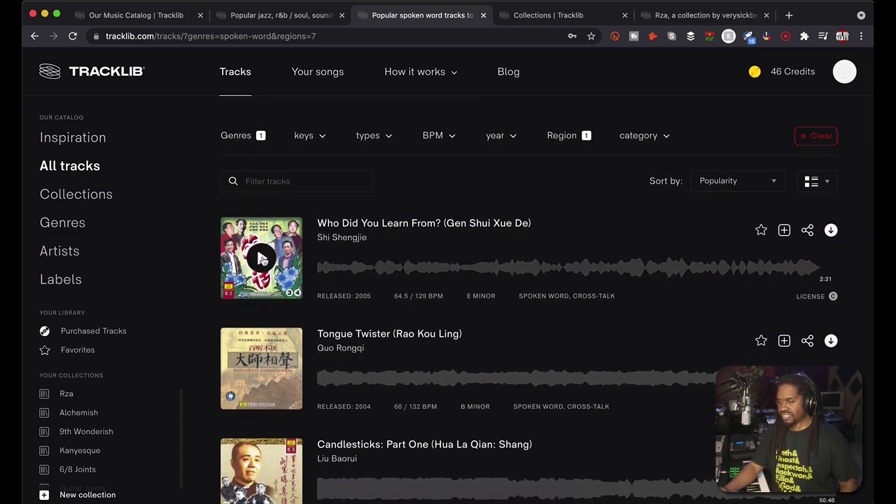
Preview Who Did You Learn From?, pause it at 0:16, and browse the list.
click(261, 259)
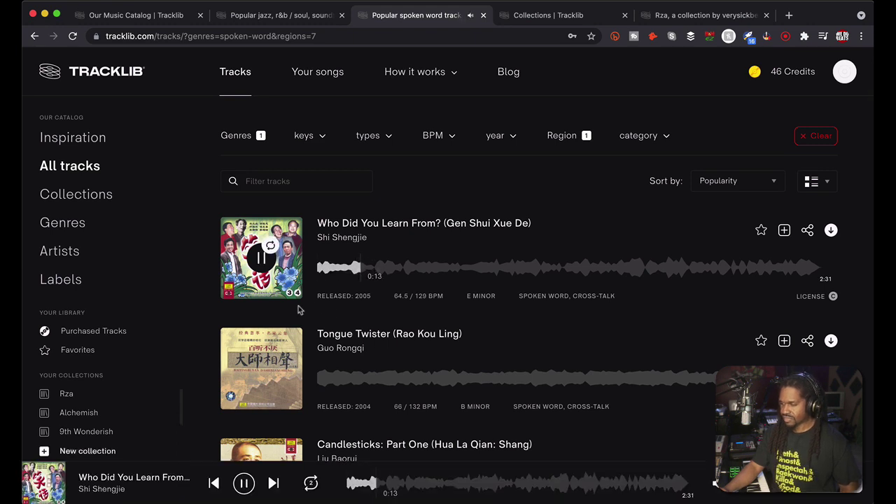
click(261, 259)
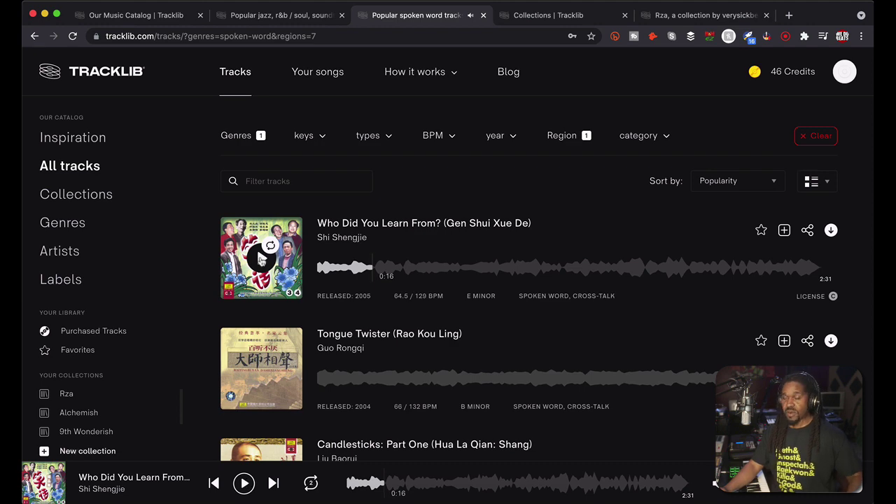
scroll(451, 359, down, 5)
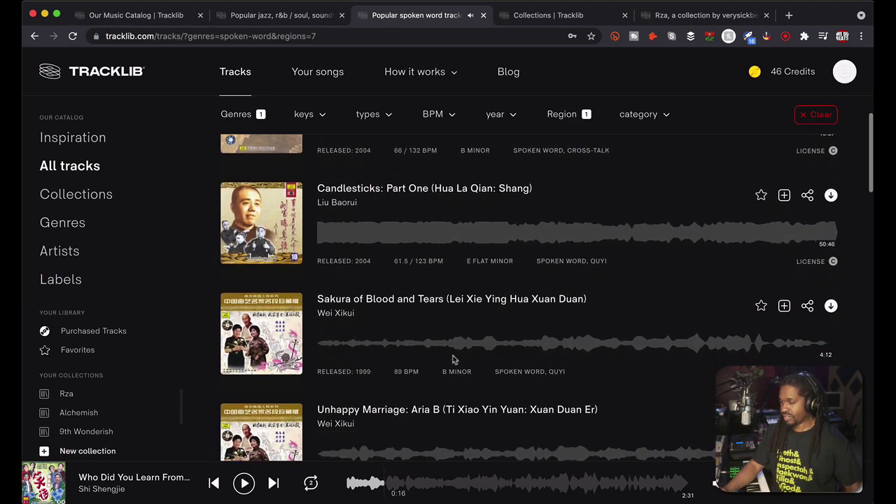
scroll(452, 360, down, 2)
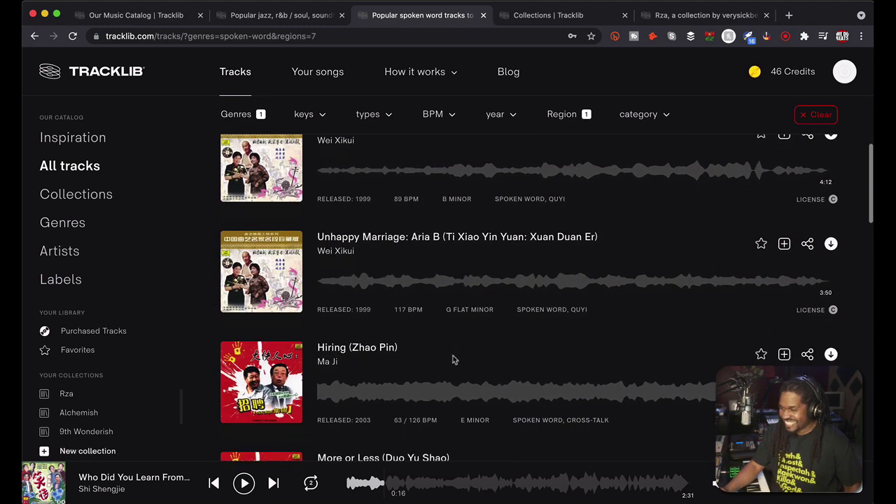
scroll(432, 282, up, 2)
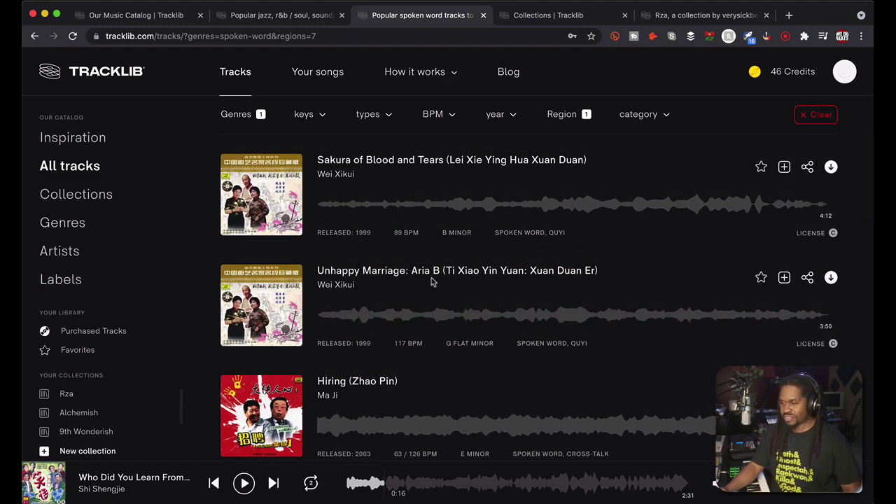
scroll(432, 280, down, 2)
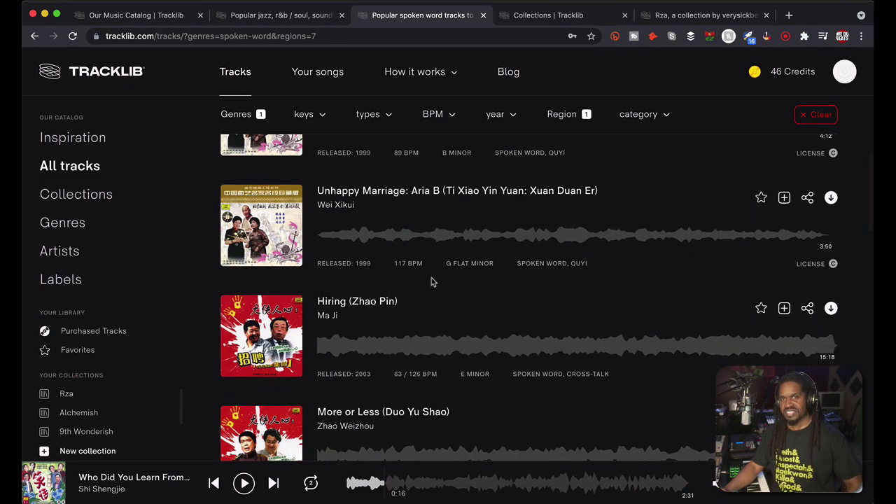
scroll(482, 161, up, 10)
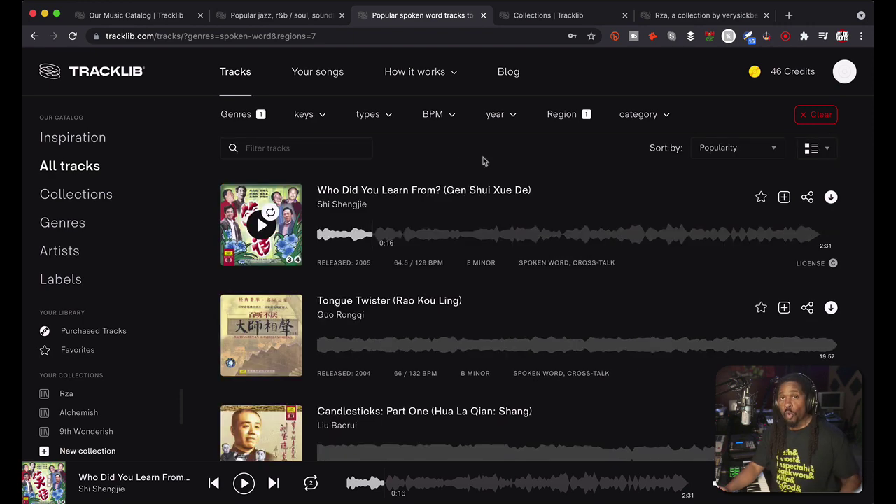
On the Collections page, scroll the Inspired collections row right until the RZA card appears.
click(553, 19)
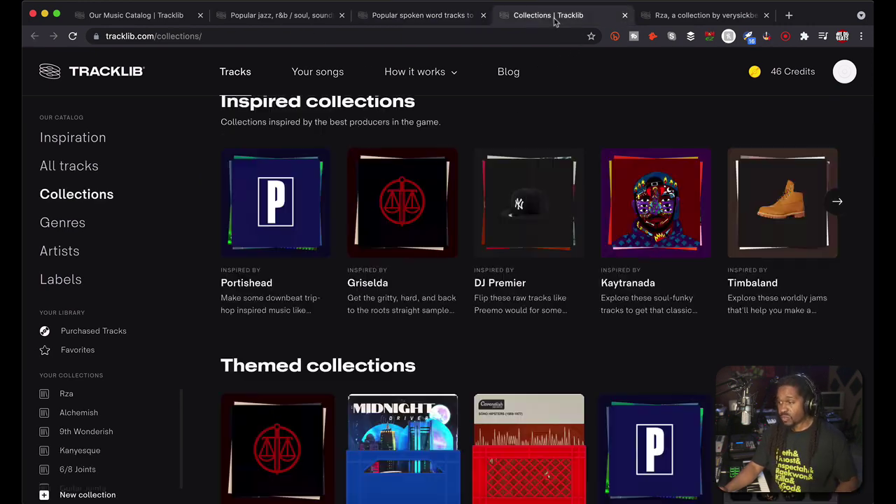
scroll(545, 301, up, 1)
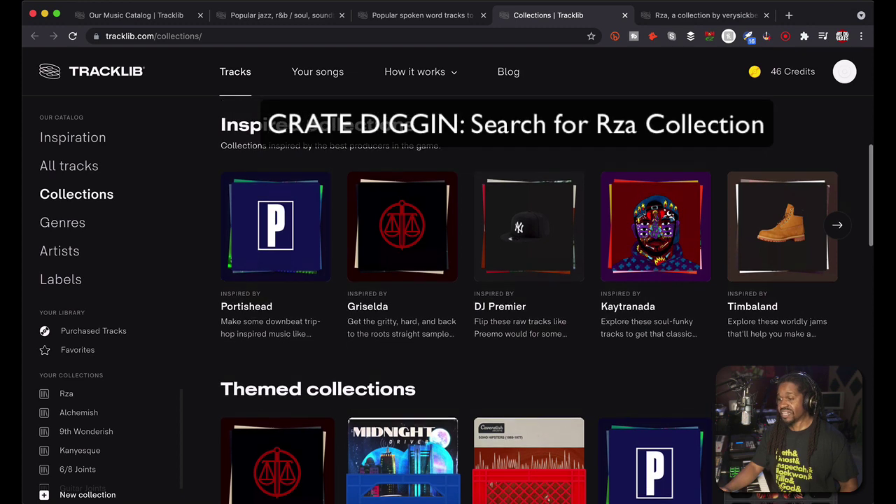
scroll(546, 301, down, 1)
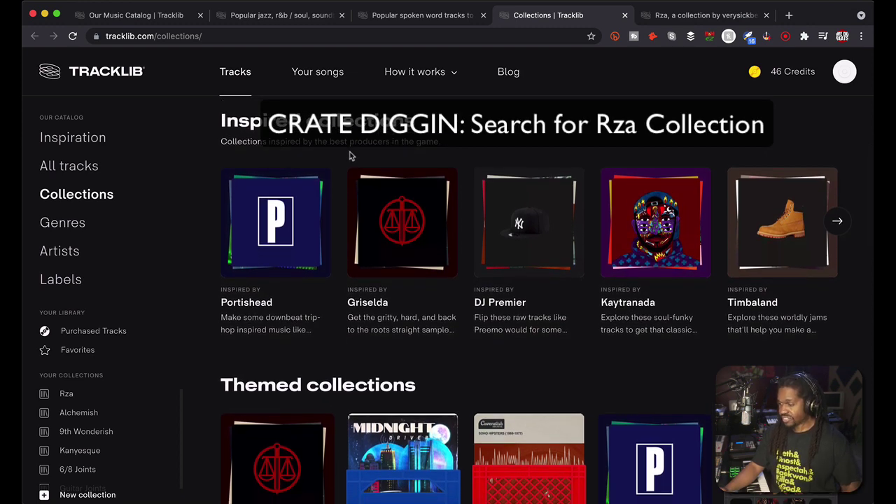
scroll(355, 147, up, 1)
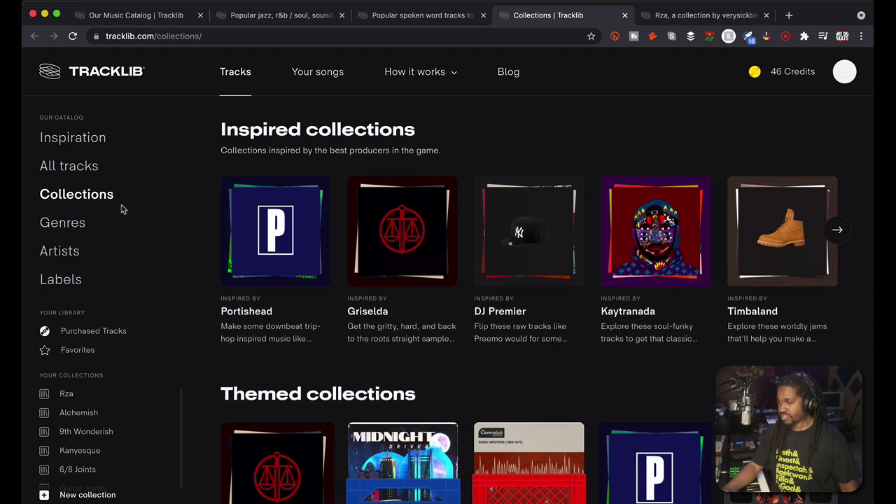
scroll(273, 130, up, 2)
scroll(275, 128, down, 2)
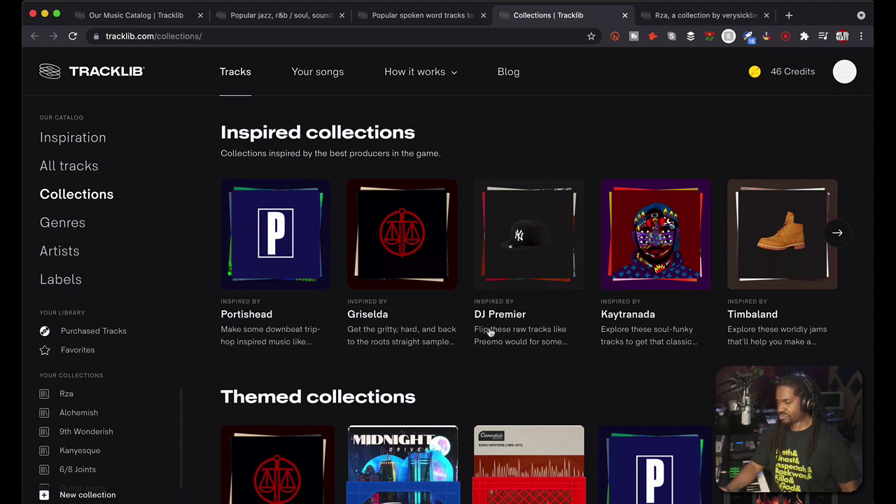
mouse_move(650, 273)
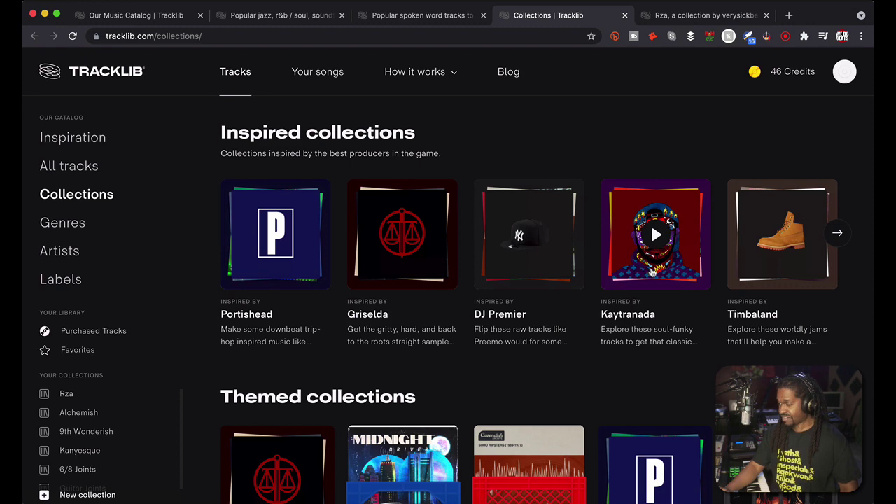
scroll(650, 270, right, 5)
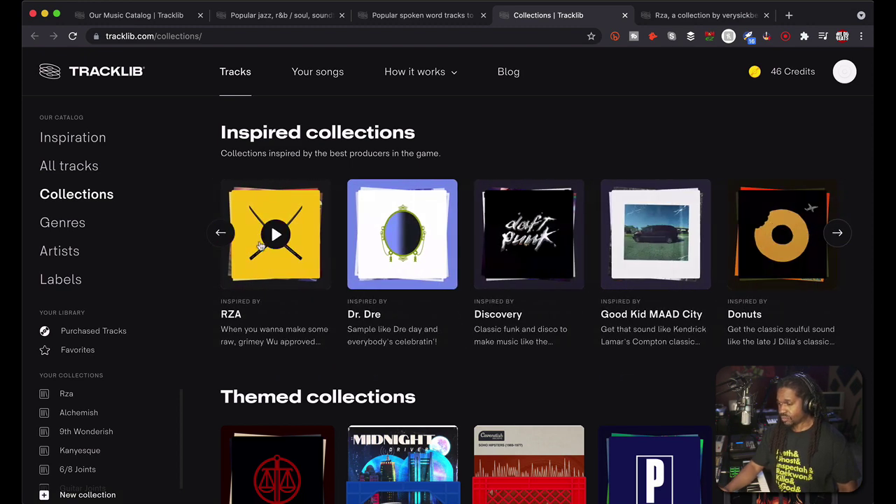
Open the RZA collection and preview Shinobi Ai and Take Me Back Again.
click(274, 259)
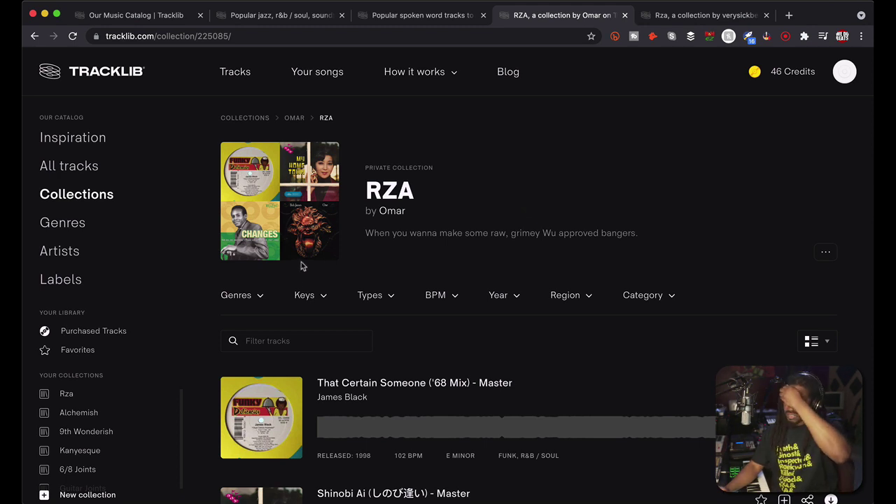
scroll(301, 264, down, 4)
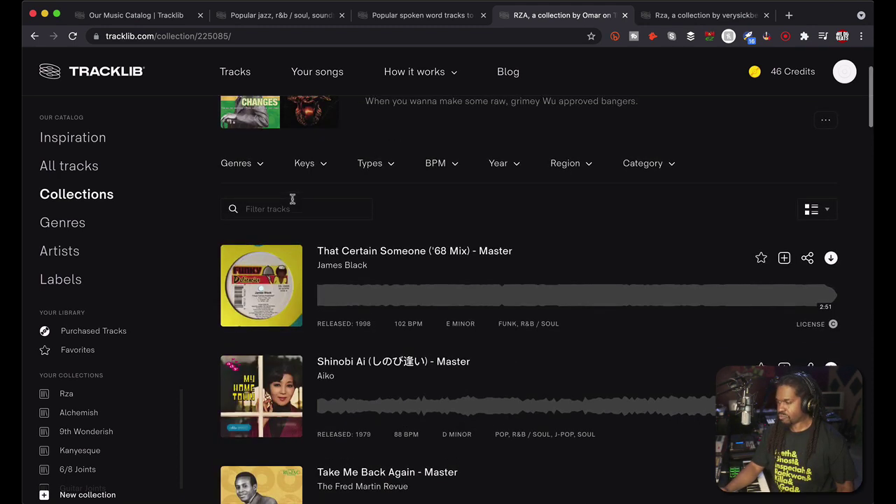
scroll(292, 204, down, 2)
click(261, 318)
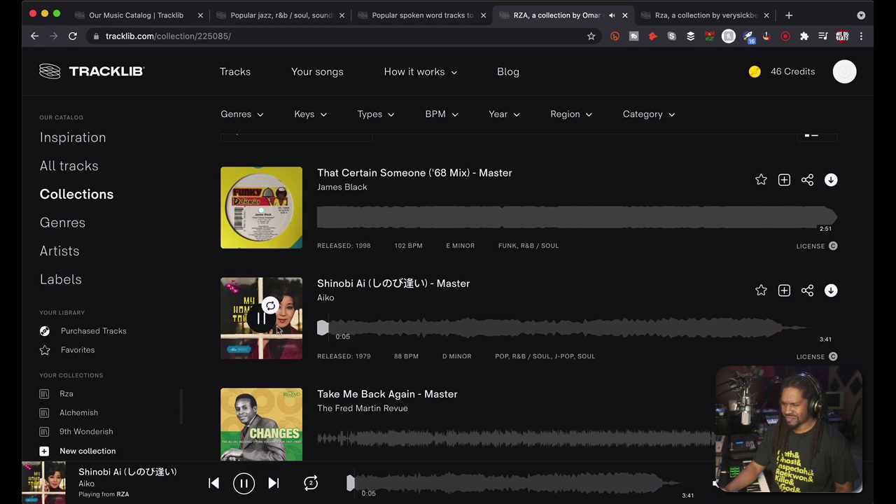
click(261, 318)
scroll(264, 308, down, 2)
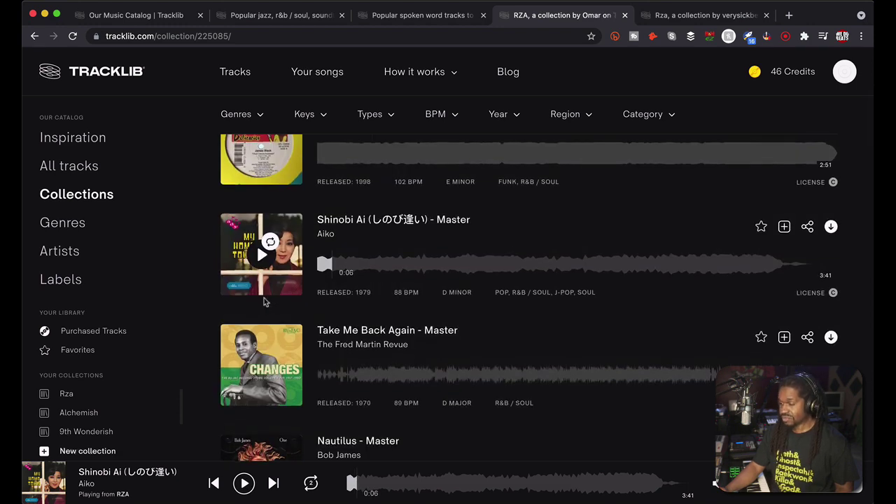
click(263, 364)
scroll(264, 364, down, 1)
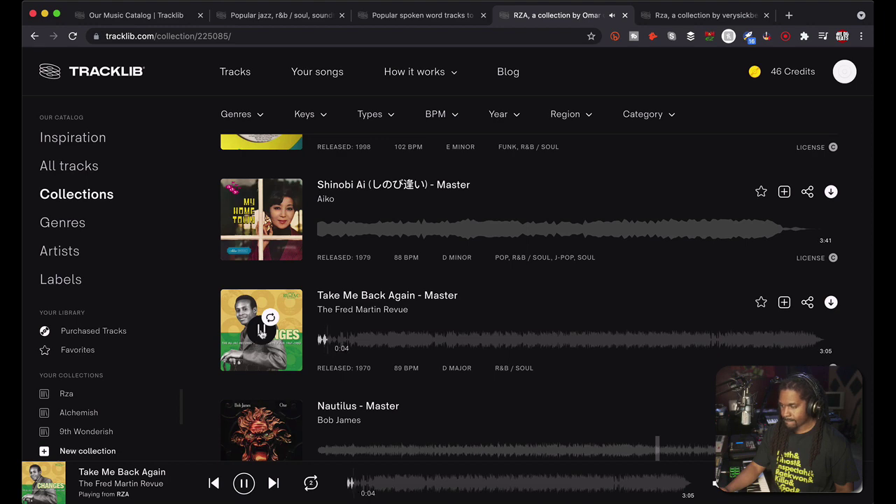
click(261, 333)
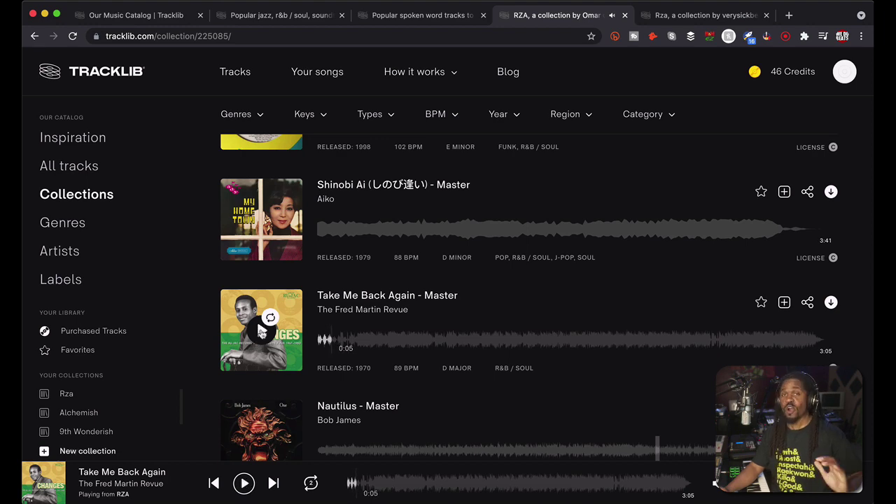
Preview Nautilus and She Really Did Surprise Me, leaving the latter paused at 0:07.
scroll(262, 332, down, 4)
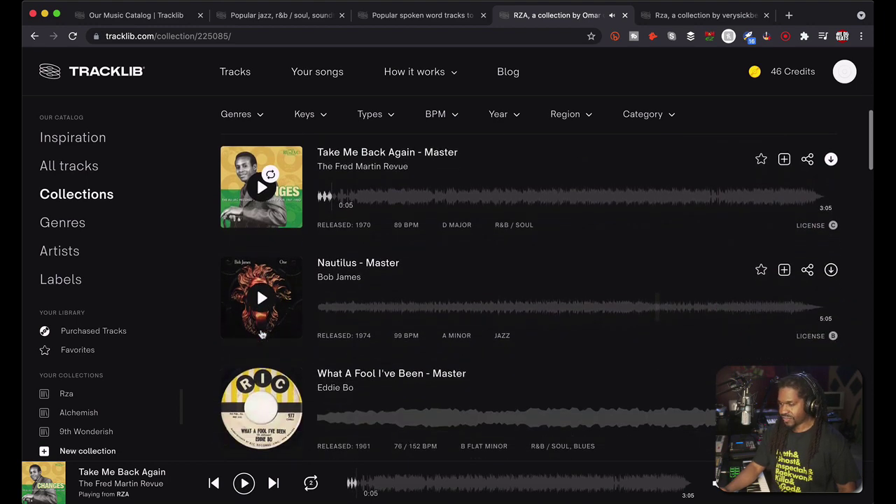
click(262, 299)
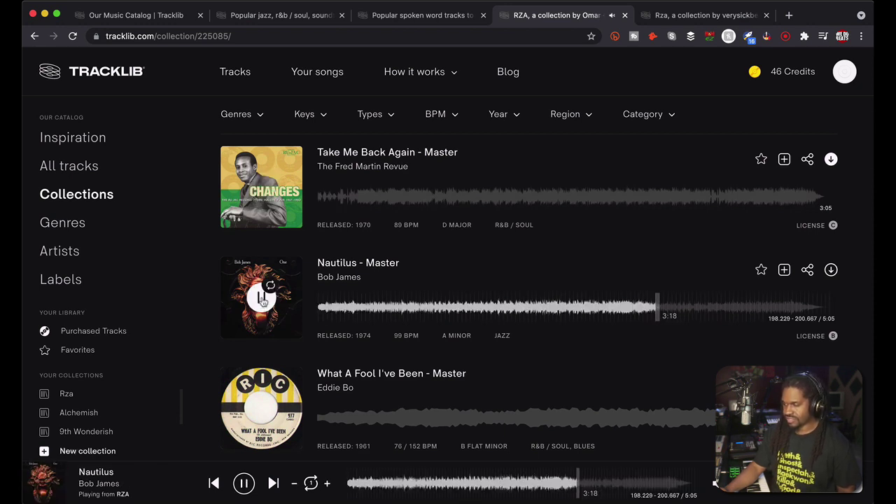
click(261, 299)
scroll(262, 298, down, 6)
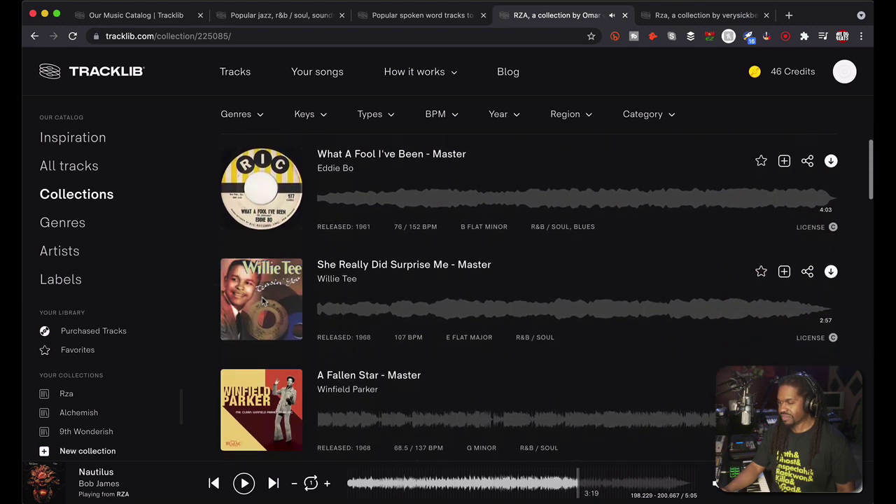
click(262, 275)
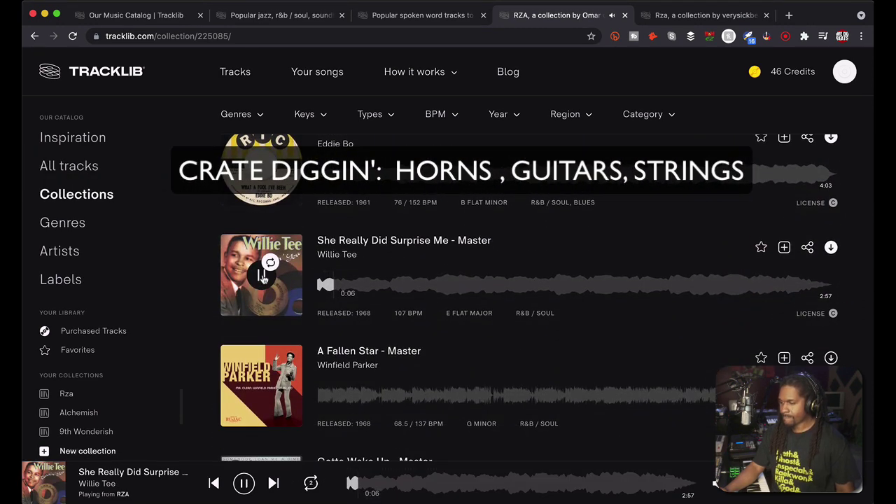
click(263, 277)
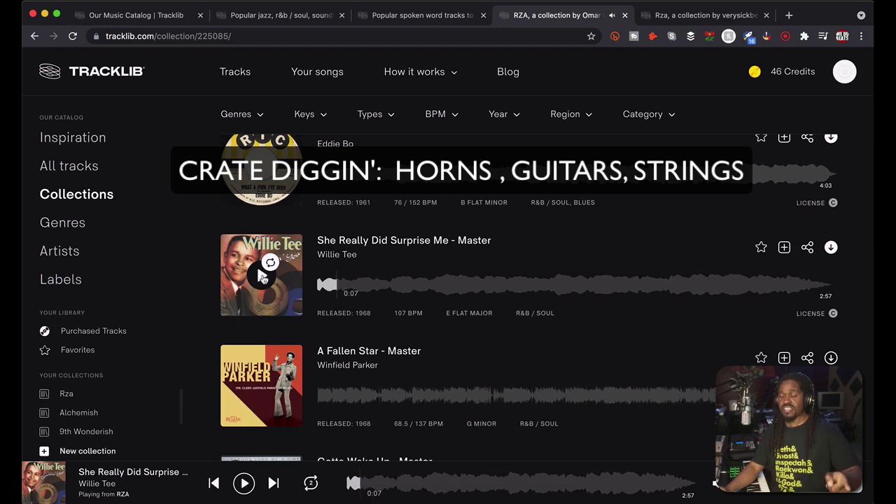
scroll(262, 277, up, 1)
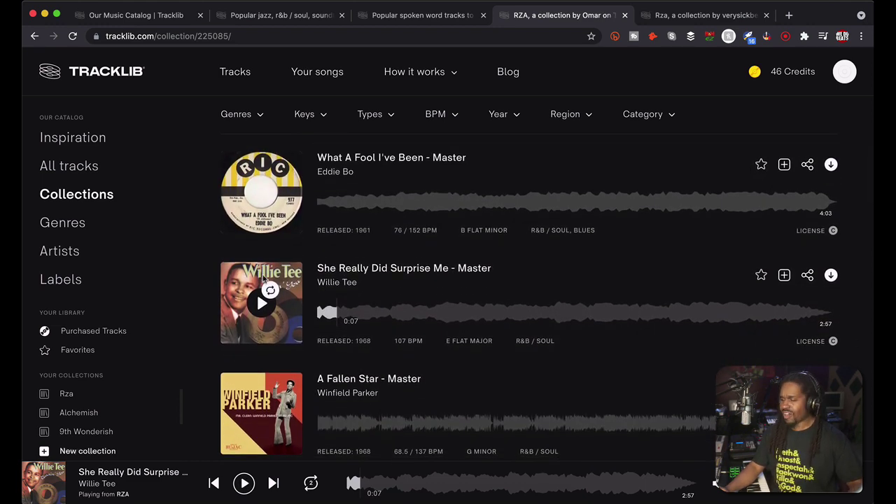
scroll(265, 279, down, 2)
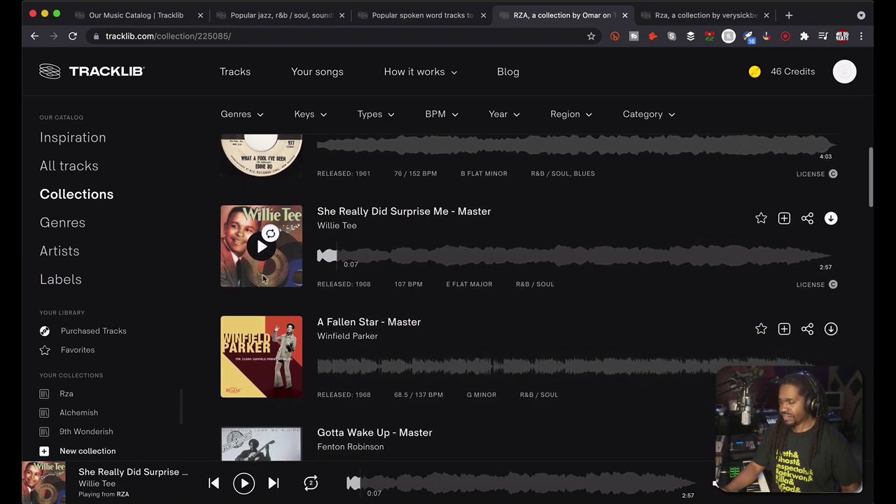
Switch to the other Rza collection and preview A Fallen Star.
scroll(265, 279, up, 1)
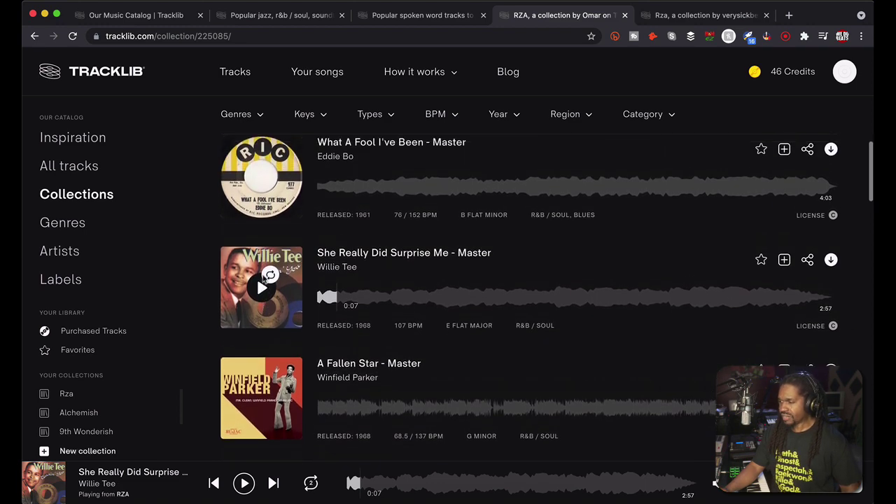
click(671, 21)
scroll(373, 235, down, 2)
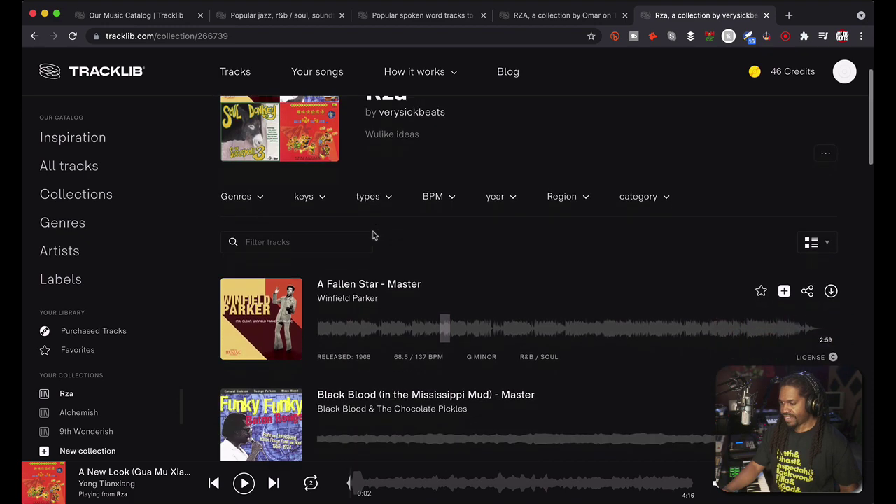
scroll(373, 236, down, 4)
click(263, 198)
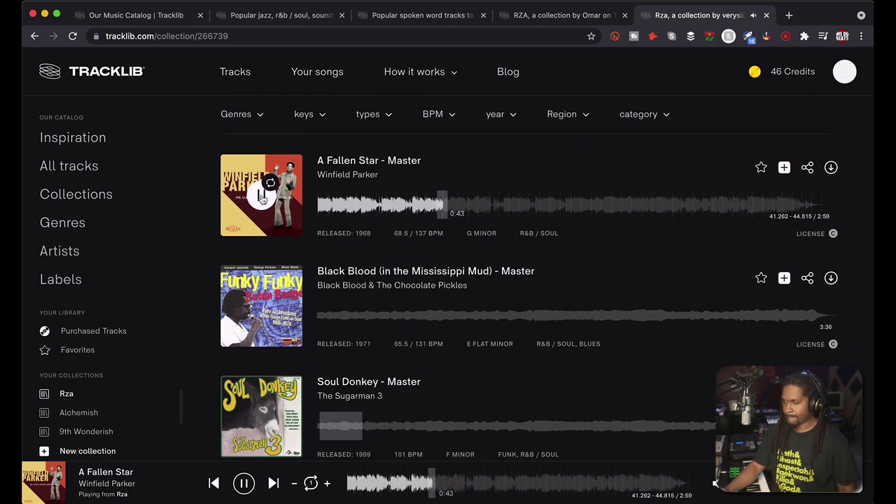
click(262, 199)
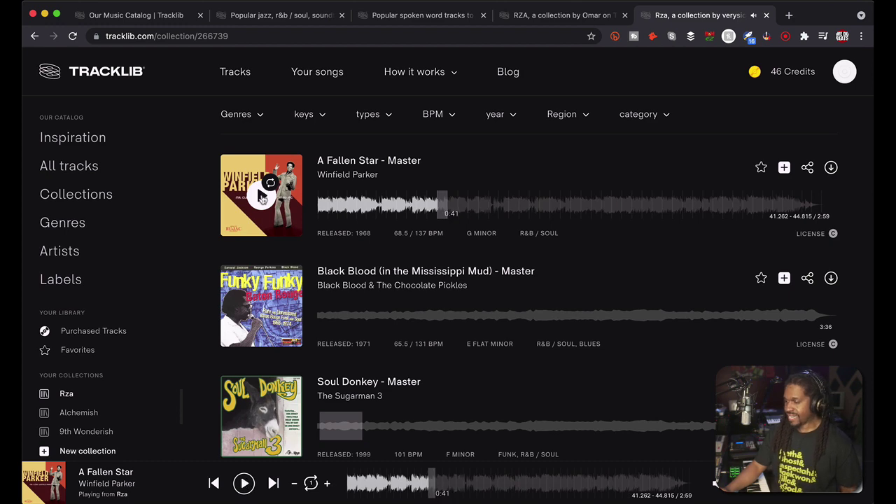
Preview Black Blood (in the Mississippi Mud) and Soul Donkey, leaving Soul Donkey paused.
click(260, 306)
scroll(260, 306, down, 2)
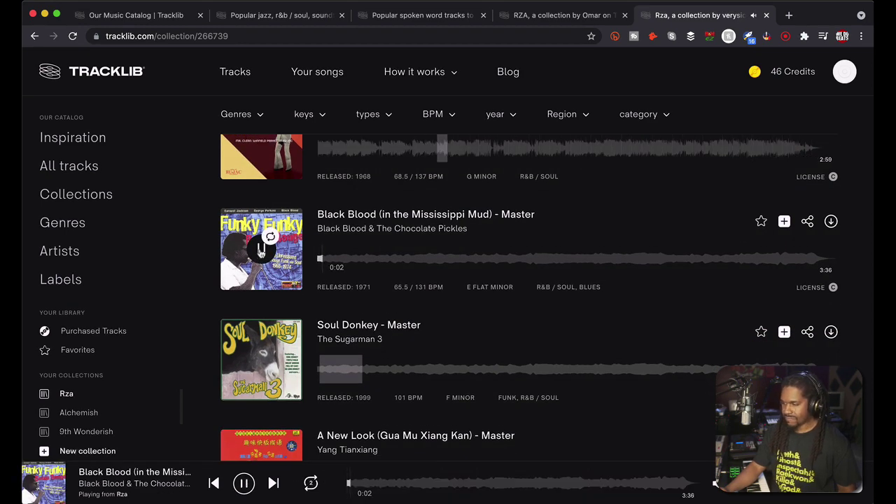
scroll(261, 251, down, 2)
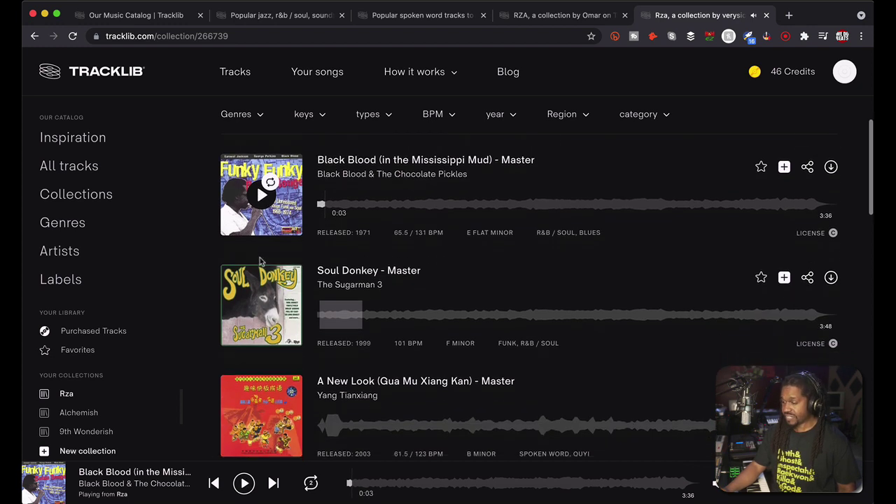
click(263, 306)
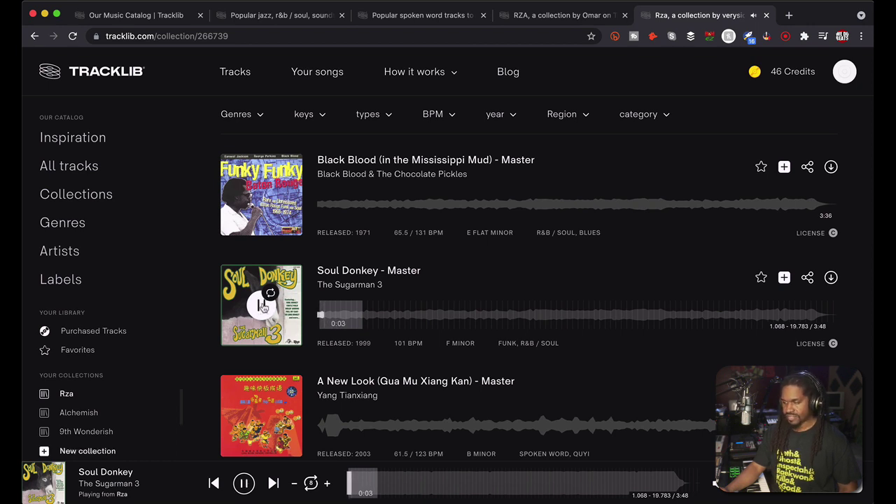
click(263, 306)
scroll(263, 306, down, 1)
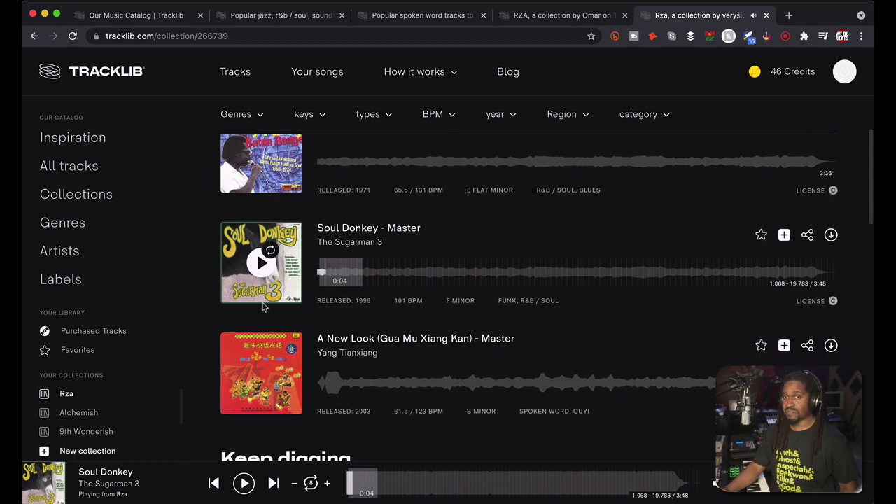
scroll(264, 329, up, 1)
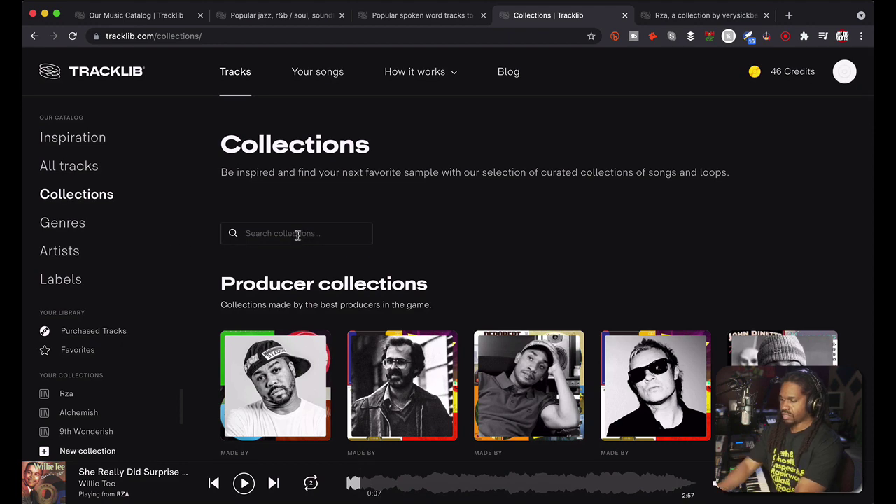
Search collections for 'drums', browse Boom Bap Drums, then return to the Rza collection.
click(297, 235)
text(drums)
scroll(335, 214, down, 2)
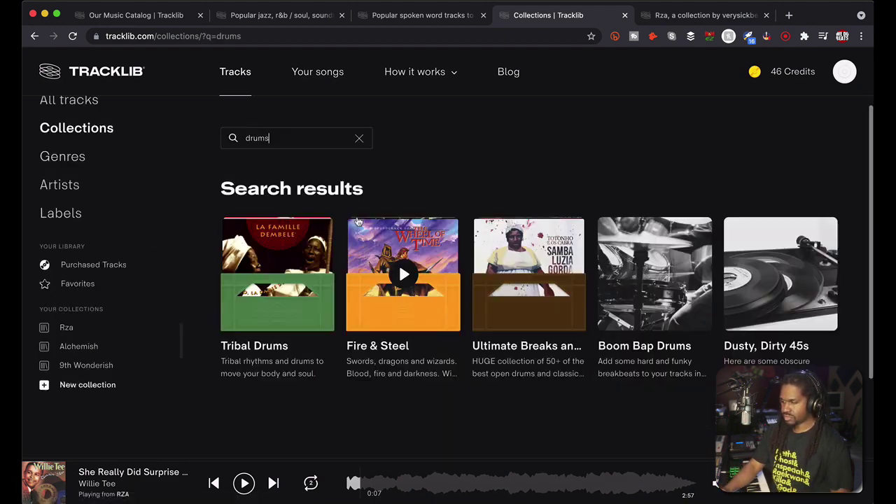
click(634, 346)
scroll(522, 373, down, 9)
scroll(521, 373, down, 5)
key(ctrl+Tab)
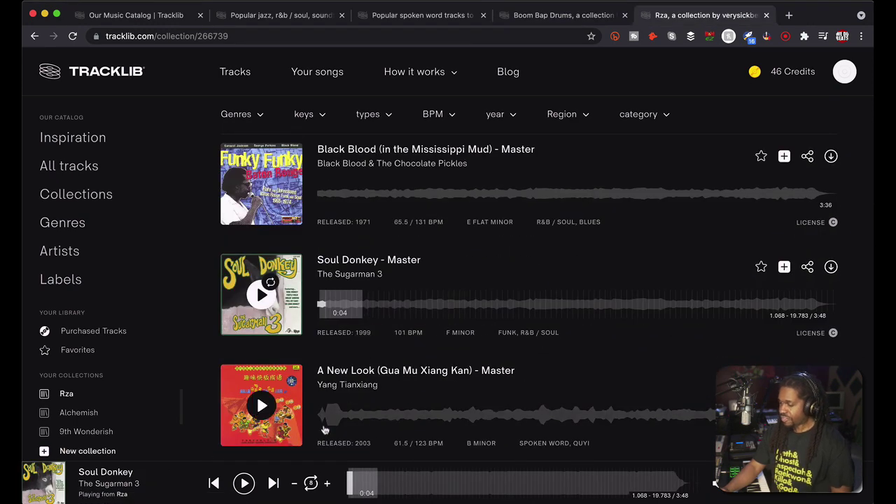
Briefly preview A New Look (Gua Mu Xiang Kan), then switch to the Logic Pro project.
click(260, 406)
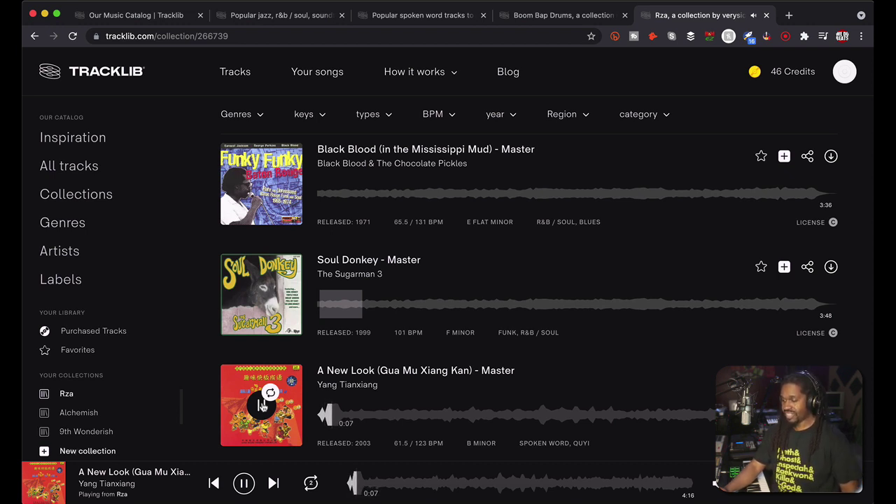
click(262, 406)
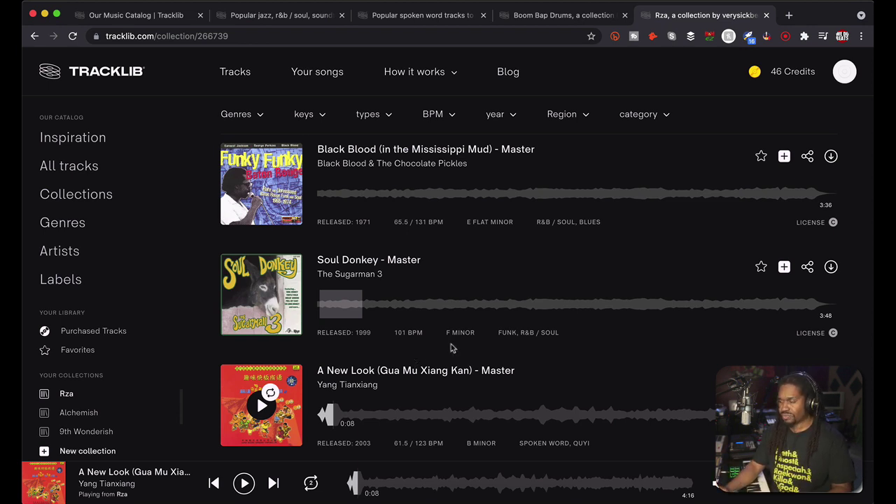
key(super+Tab)
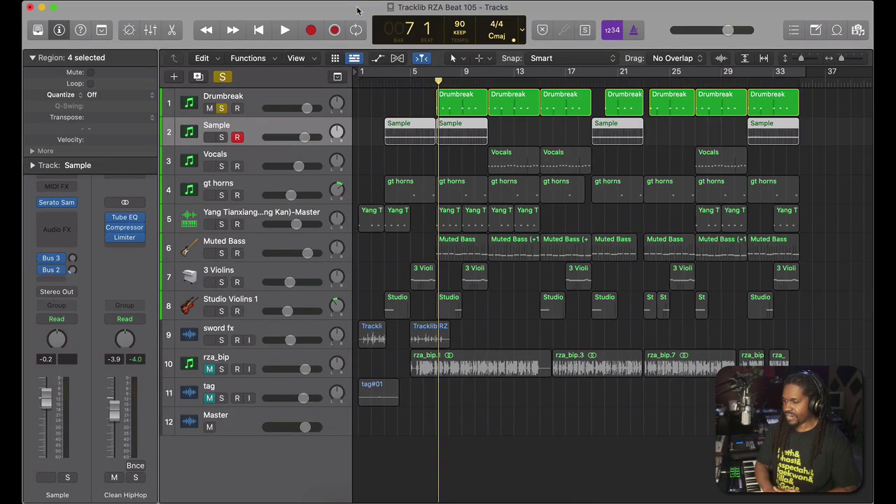
Open the Drumbreak track's Serato Sample, loaded with the Soul Donkey sample in Cm.
click(275, 90)
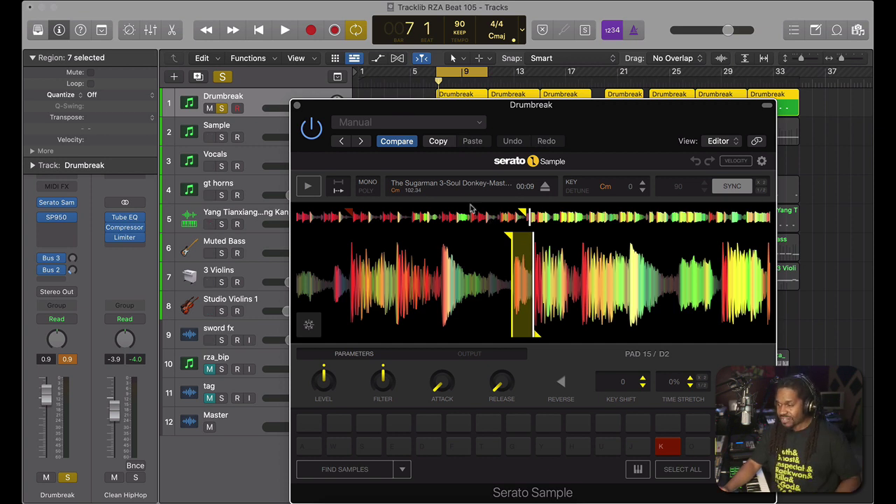
Close Serato Sample and open the Drumbreak SP950 (Tune -10, Filter 62) in view.
click(297, 106)
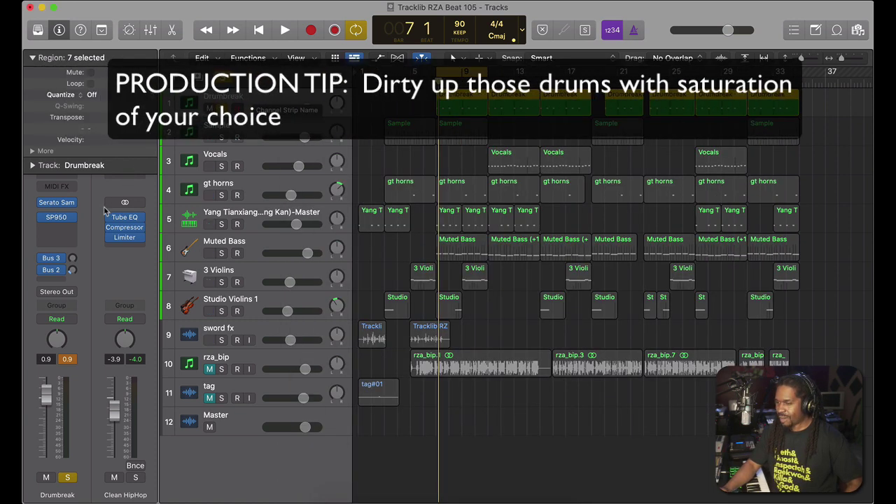
click(58, 220)
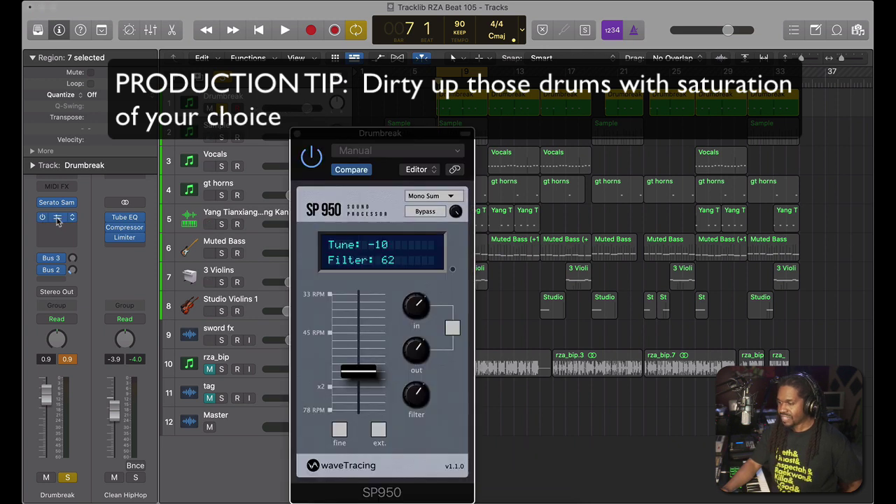
drag(348, 140, 356, 104)
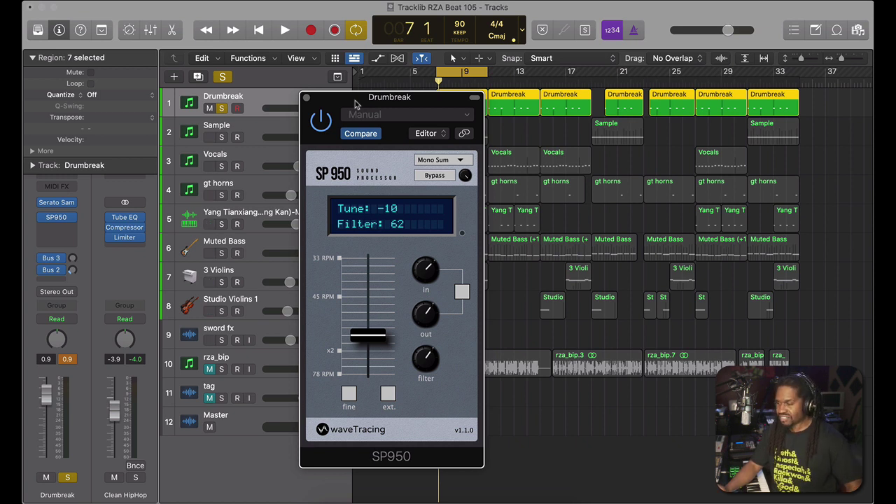
click(451, 54)
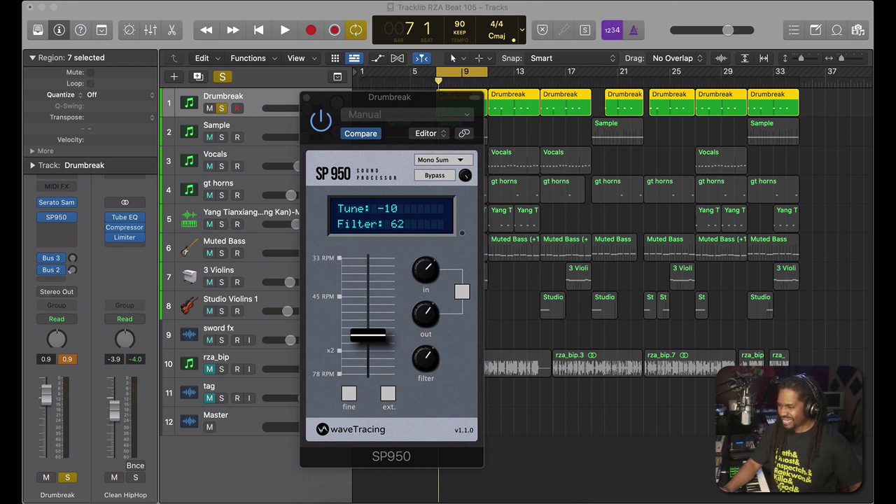
Play the drums with SP950 bypassed then active, leaving it on and closing it.
key(space)
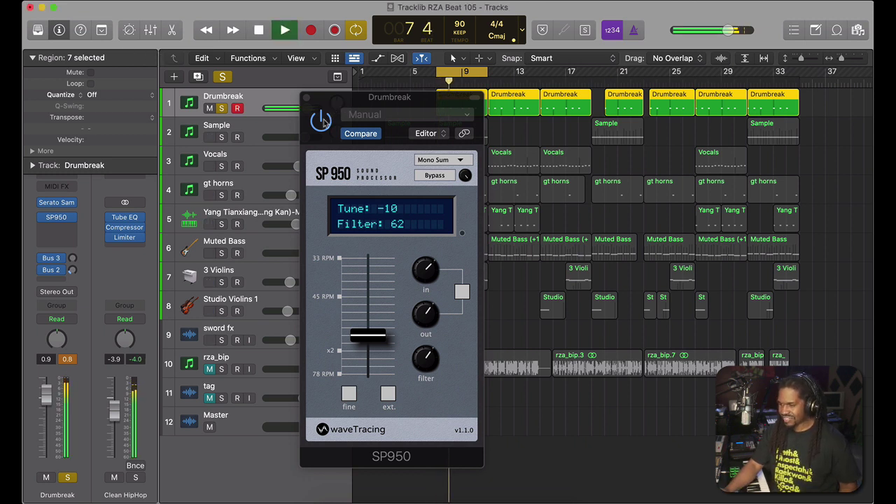
click(322, 121)
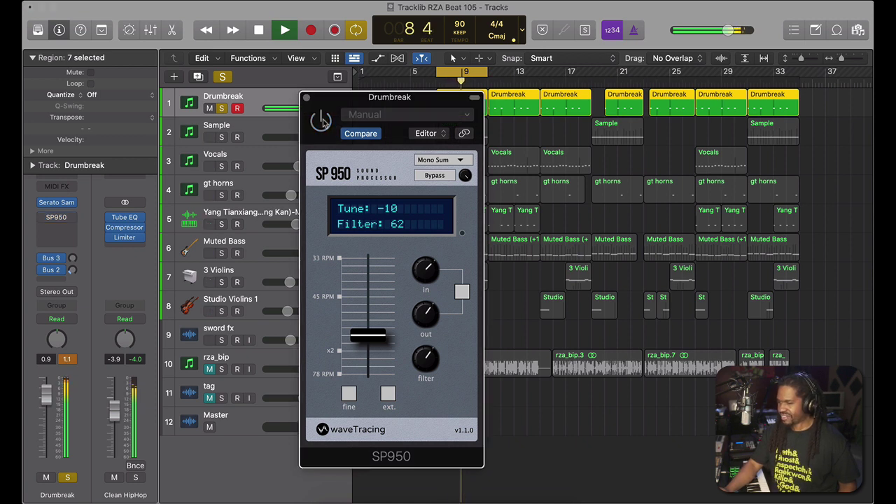
click(322, 121)
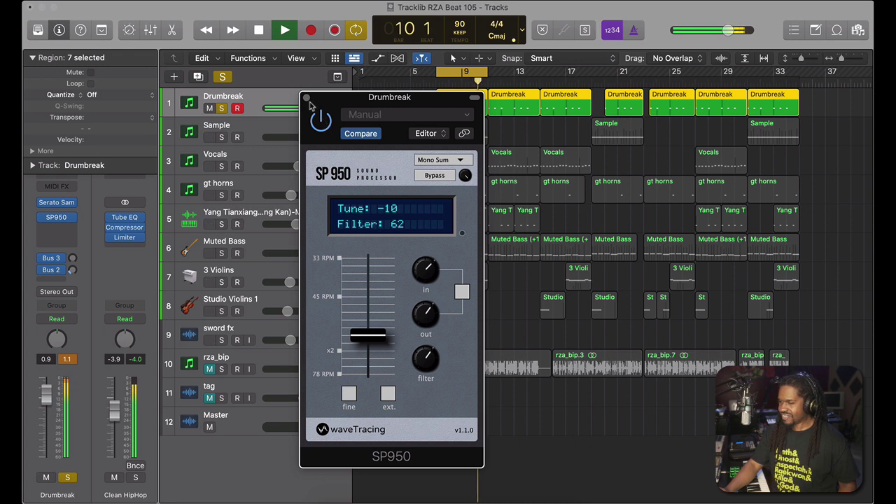
key(space)
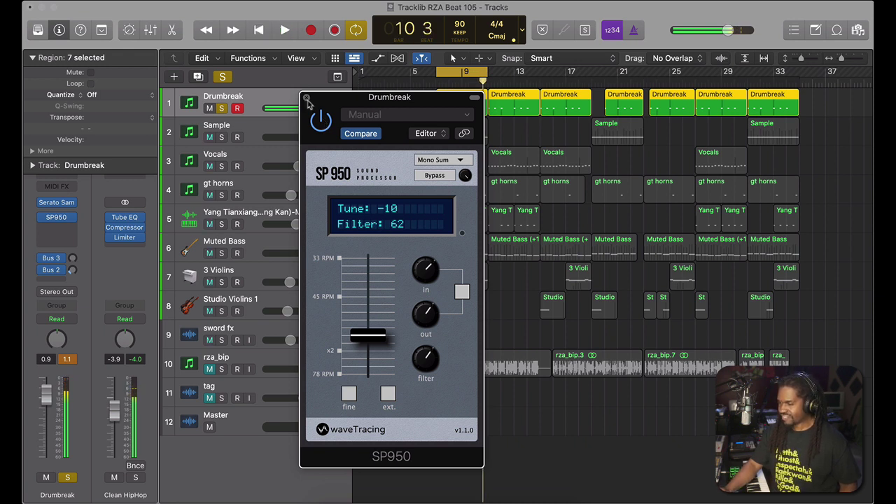
click(307, 98)
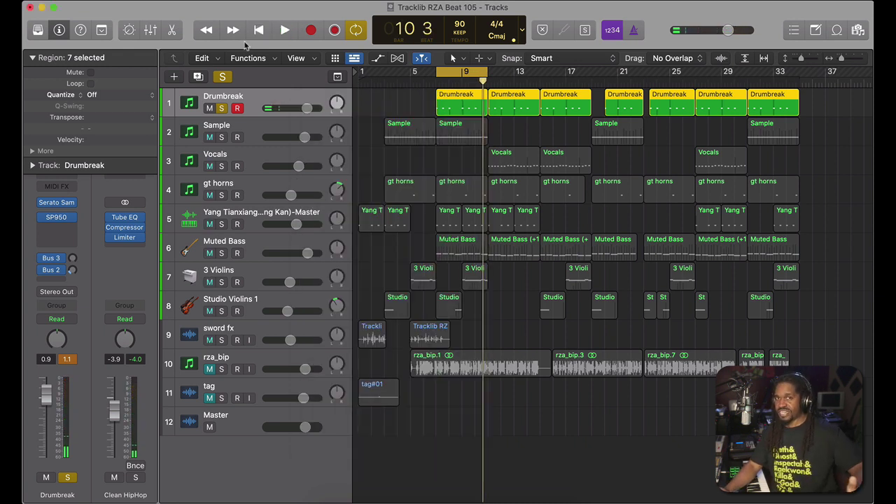
Select the Sample track and play its Black Blood chops from one bar back.
click(254, 130)
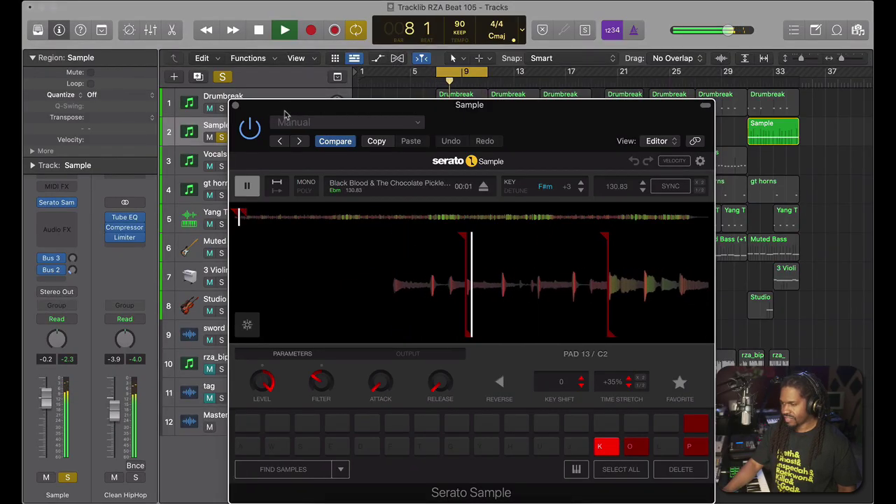
key(space)
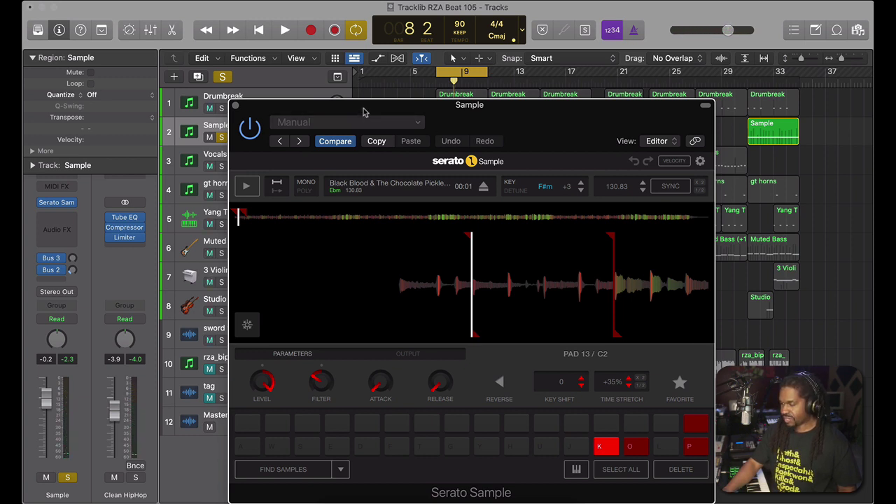
key(comma)
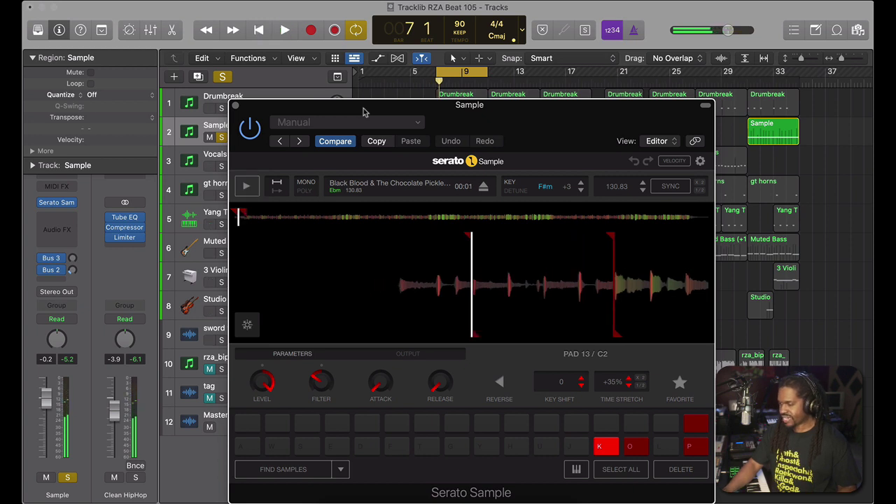
key(space)
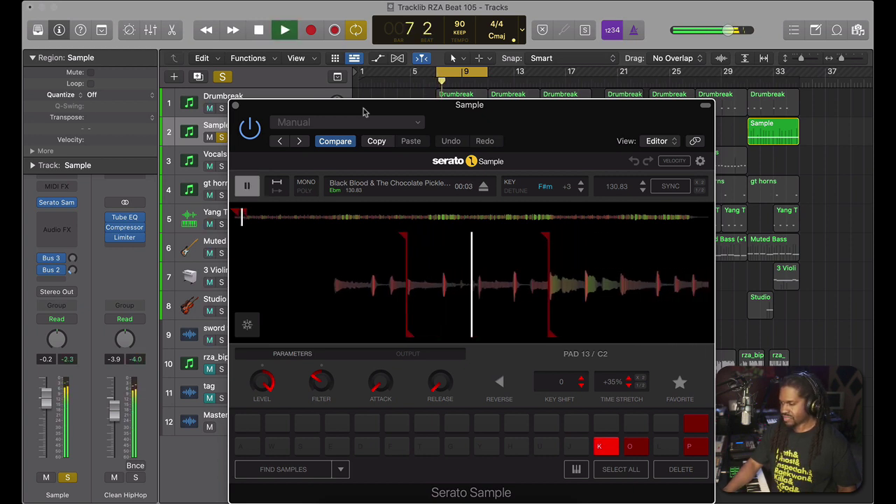
key(space)
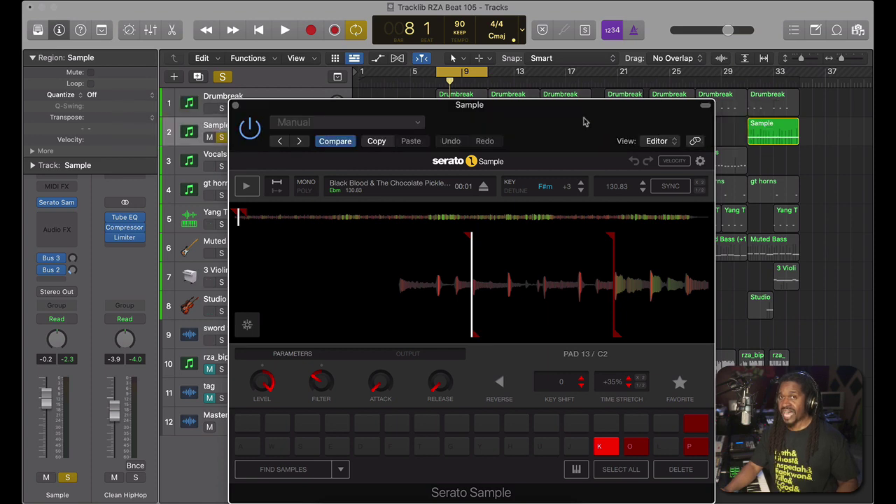
Close the sampler, shift the cycle four bars later to bars 11–15, and select Vocals.
key(super+w)
drag(464, 73, 515, 74)
click(322, 149)
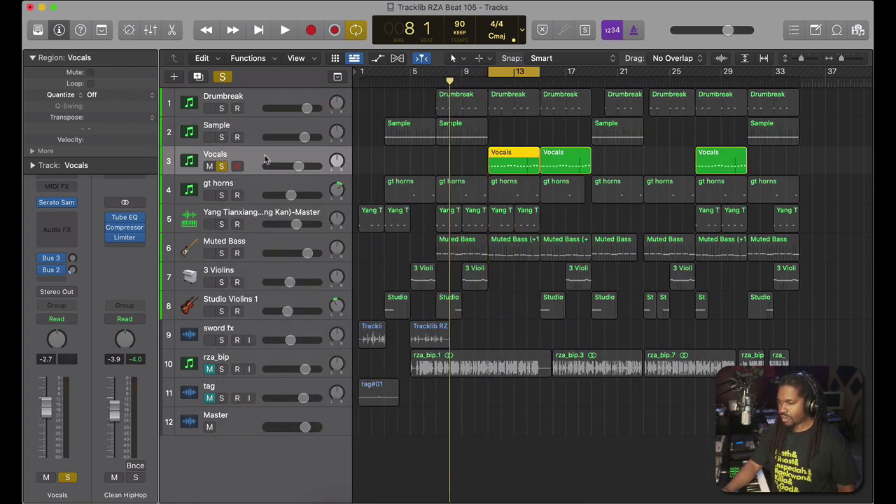
Open the Vocals track's Serato Sample with the F#m Black Blood chops and play them.
click(58, 203)
drag(370, 74, 314, 58)
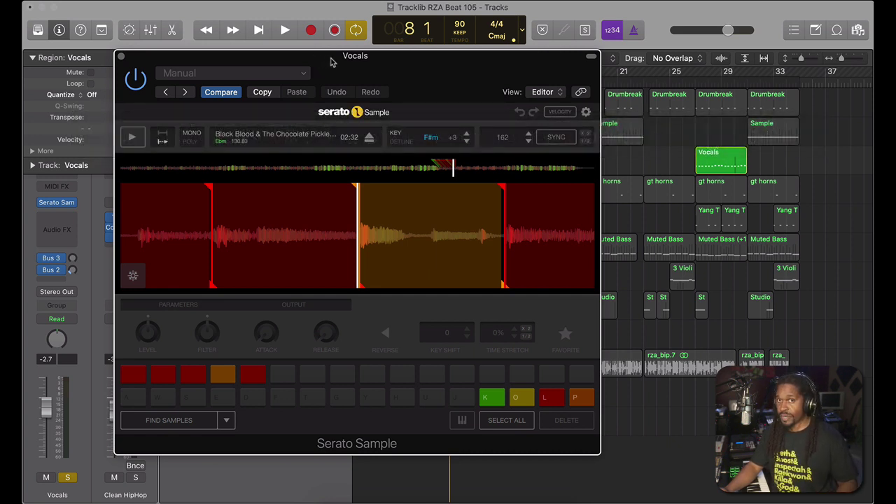
drag(332, 62, 340, 77)
key(space)
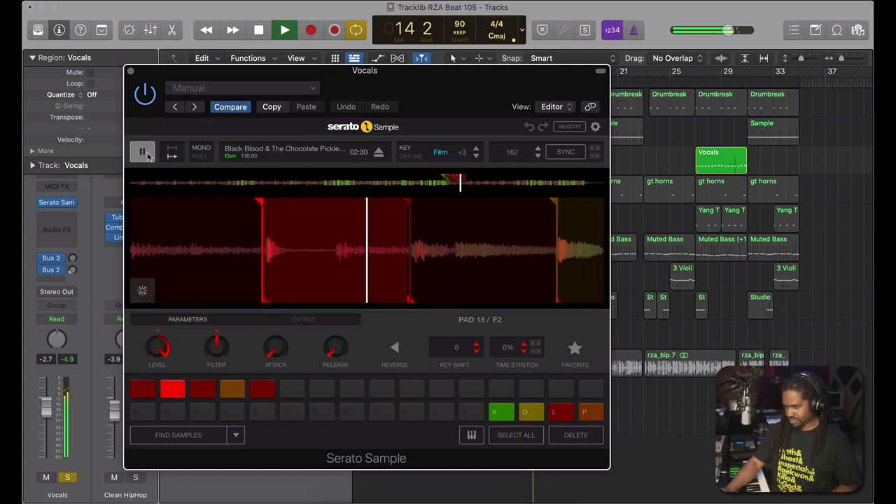
key(space)
Lower the sampler window to reveal the tracks and restart playback.
drag(346, 74, 380, 35)
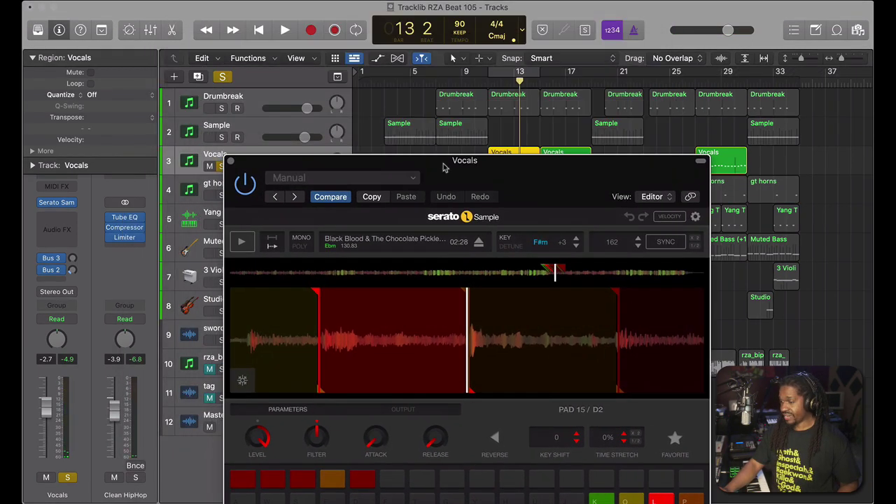
drag(442, 167, 450, 60)
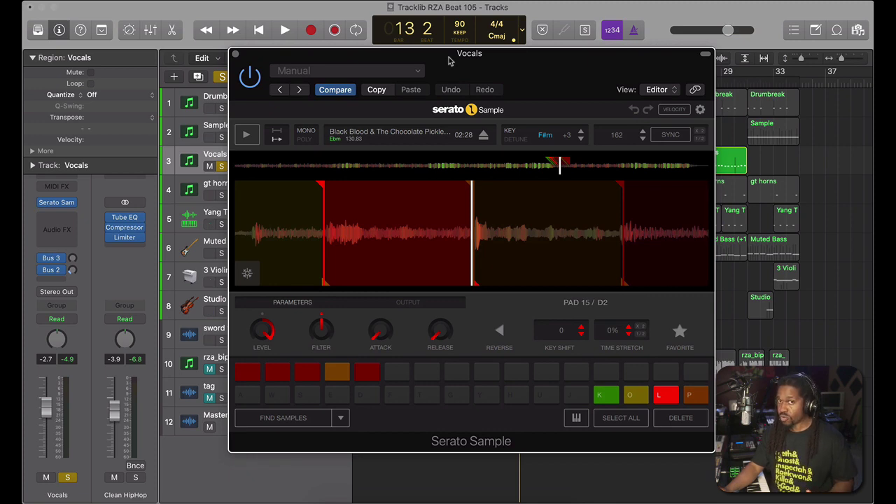
drag(499, 64, 507, 59)
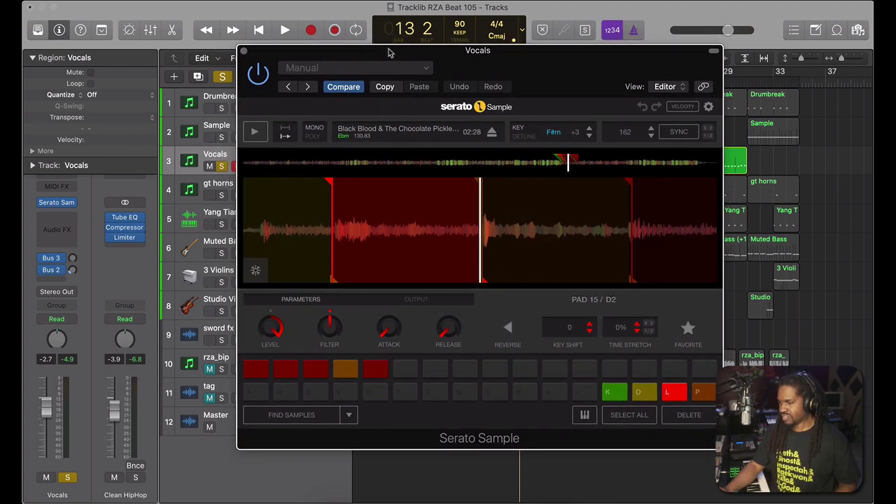
drag(410, 56, 428, 224)
key(space)
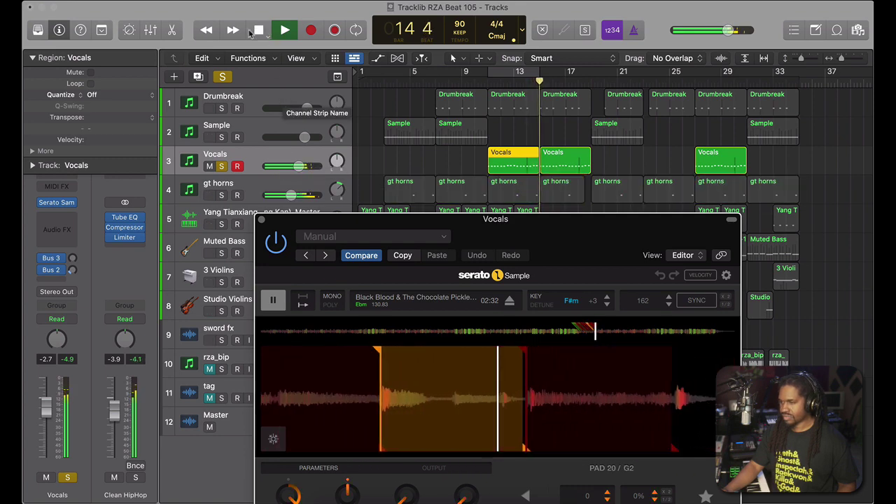
Bring the gt horns Serato Sample window to the top, play its chops twice, then close it.
key(space)
drag(423, 224, 419, 100)
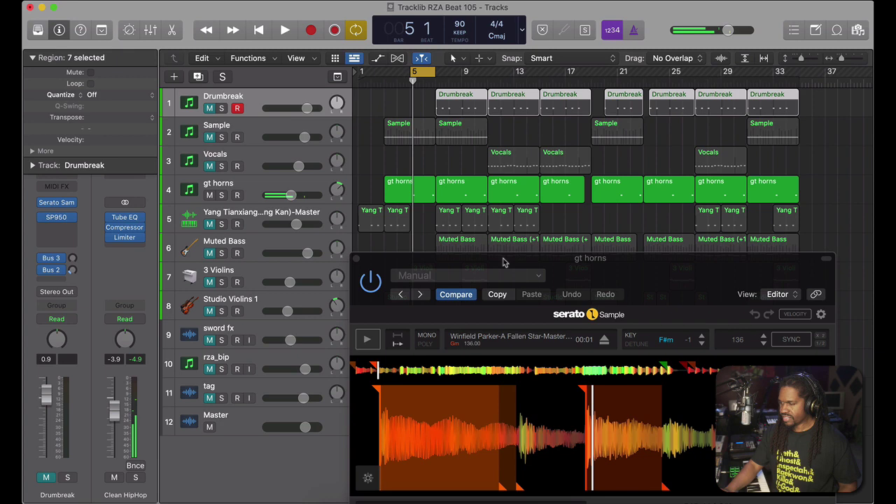
drag(503, 261, 419, 83)
key(space)
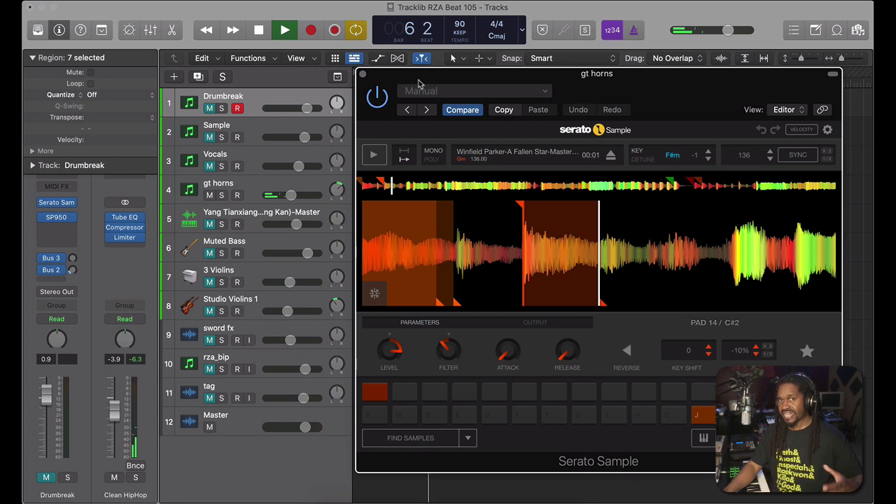
key(space)
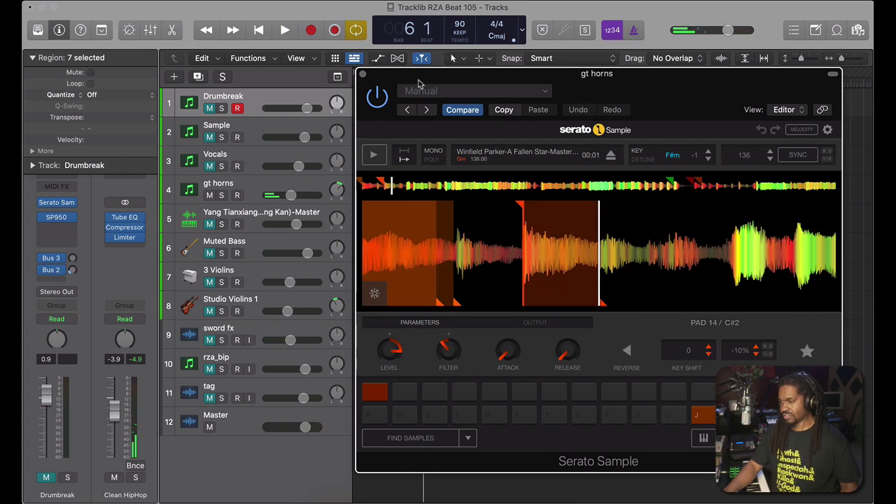
key(space)
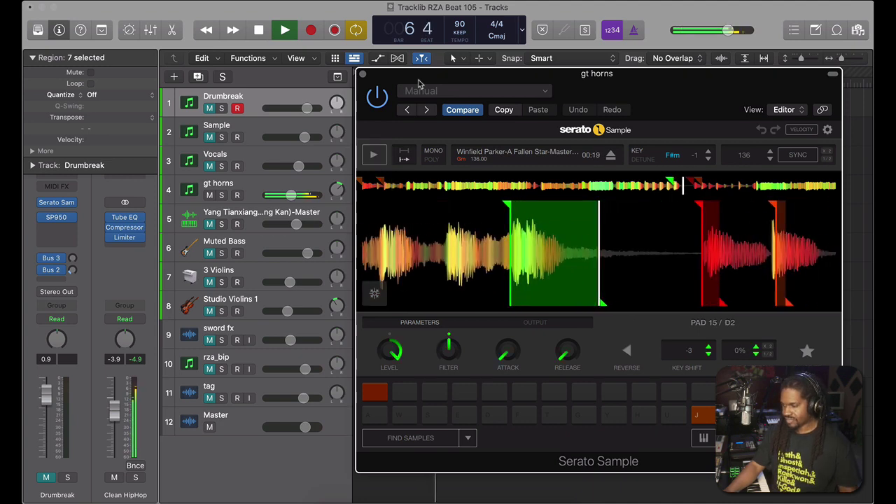
key(space)
click(363, 74)
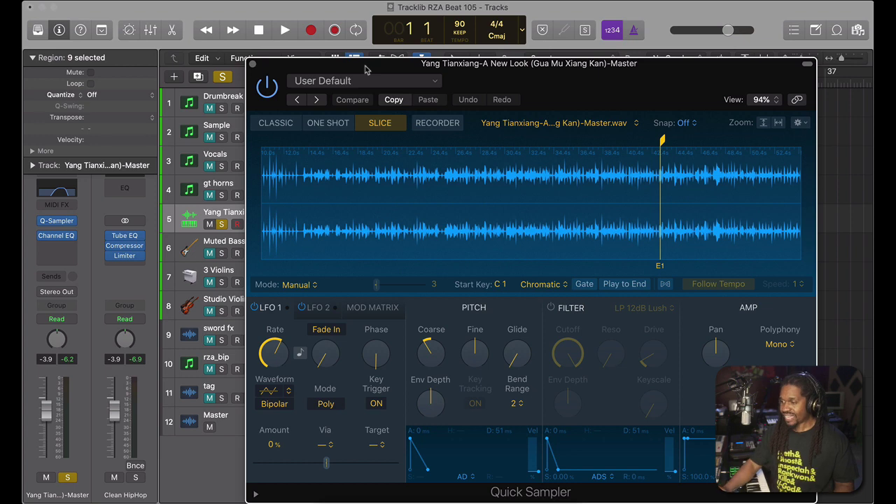
mouse_move(364, 70)
mouse_down()
mouse_move(366, 79)
mouse_move(379, 63)
mouse_up()
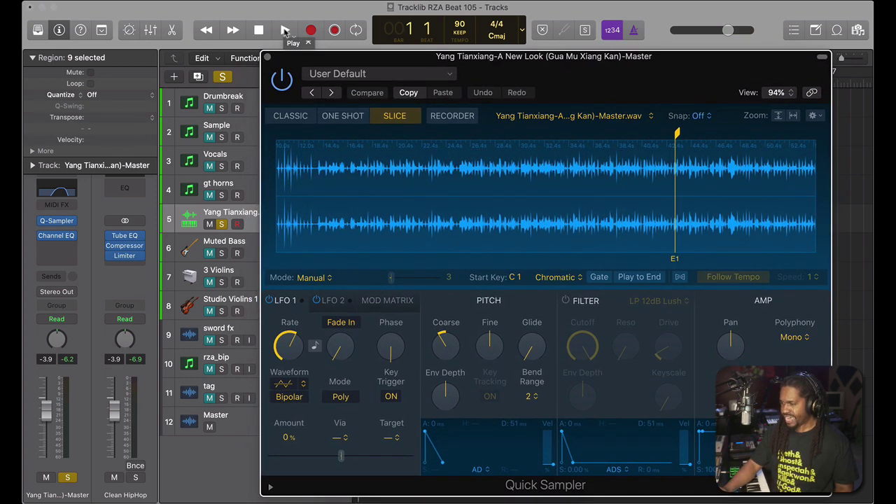
click(285, 31)
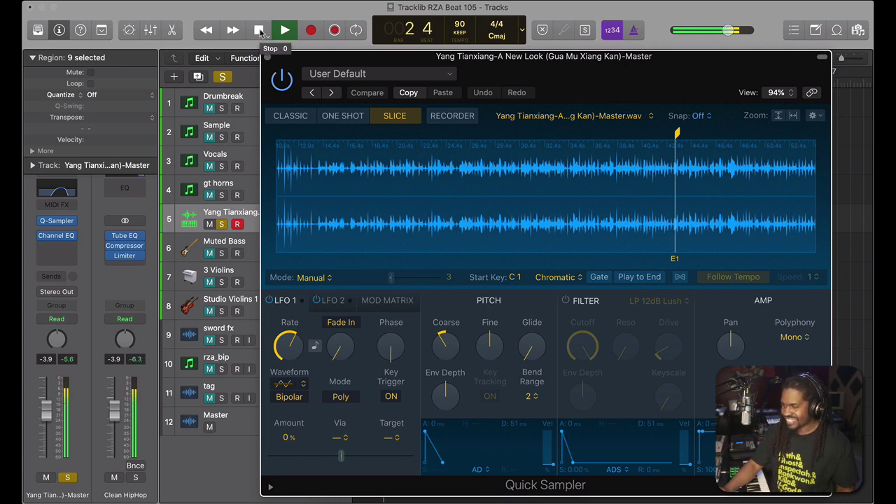
click(258, 31)
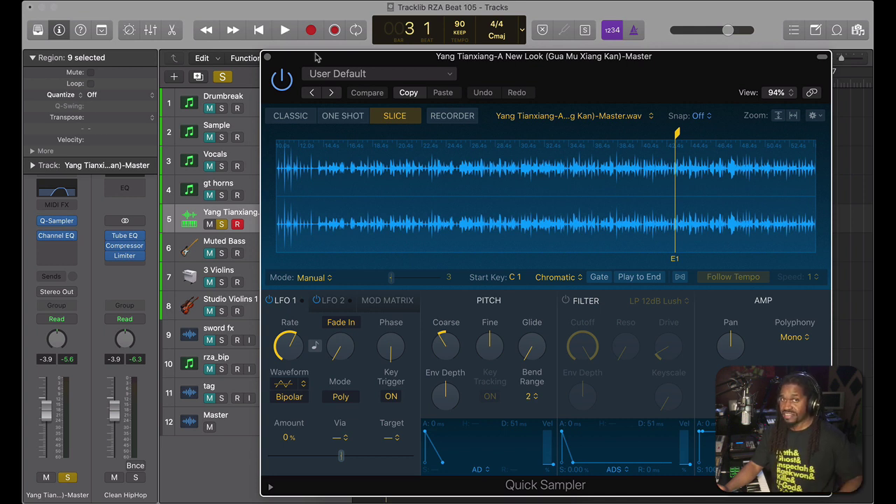
Close the Yang Tianxiang sampler, unmute Muted Bass, and set the playhead to bar 7.
click(267, 57)
click(249, 241)
click(209, 253)
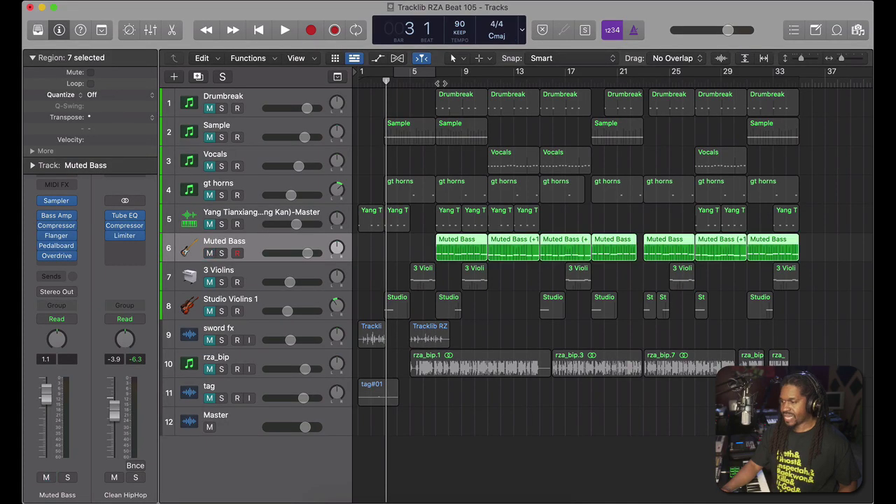
click(435, 79)
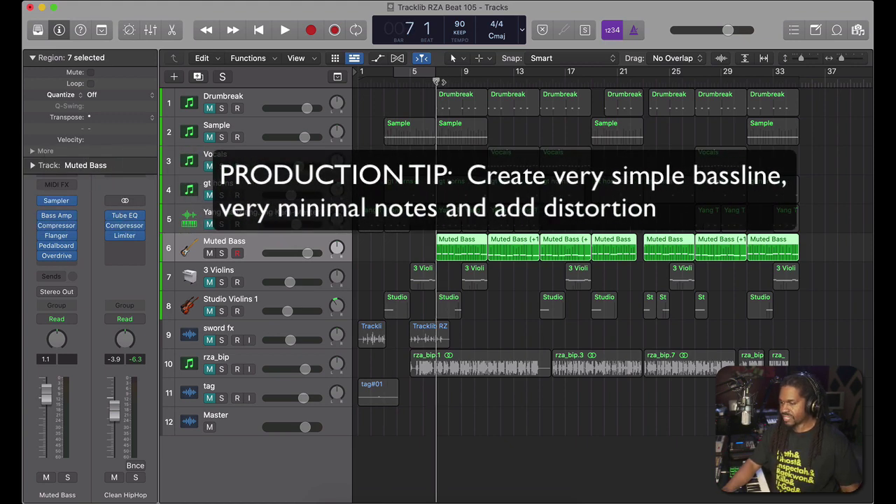
Play the bass through its Overdrive (6.75 dB drive, 980 Hz), then close it and zoom in.
click(56, 255)
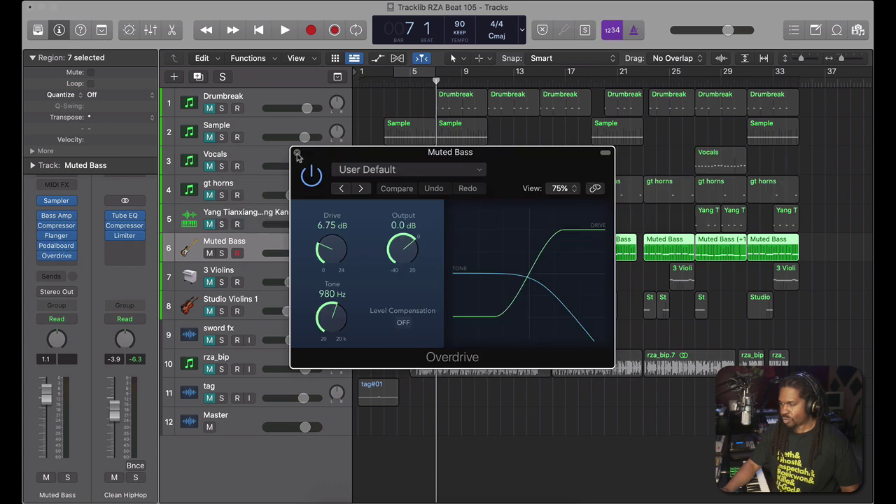
drag(332, 155, 124, 160)
key(space)
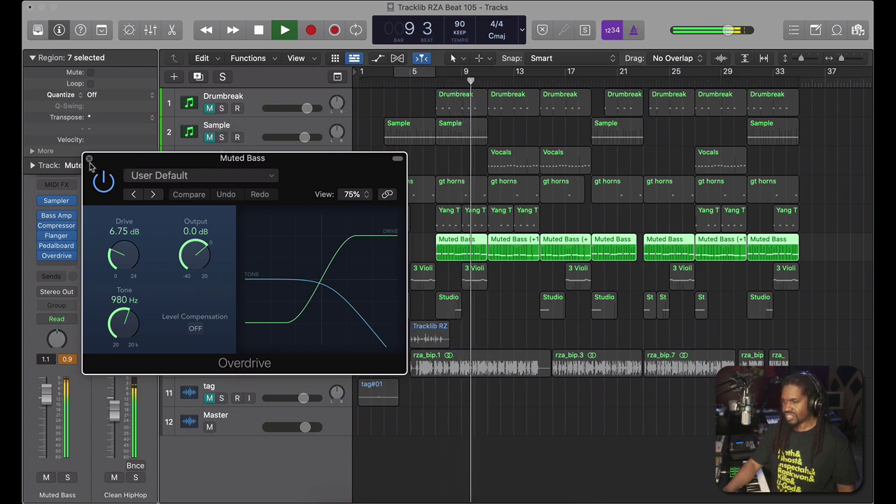
key(space)
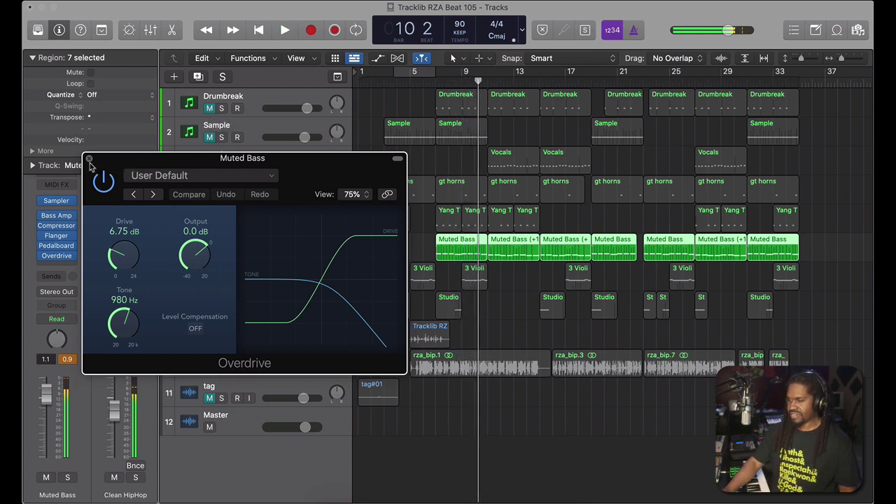
click(89, 159)
key(super+Right)
key(super+Right)
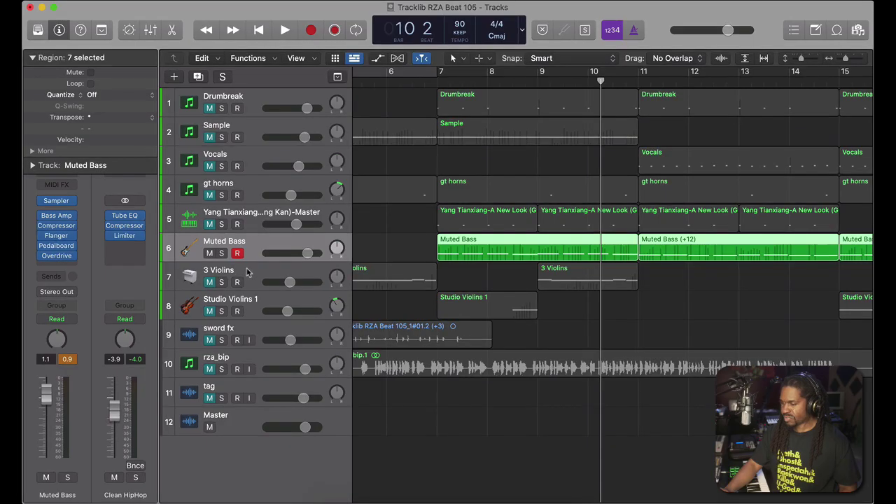
Solo the 3 Violins track and set the cycle range to bars 5–7.
click(246, 272)
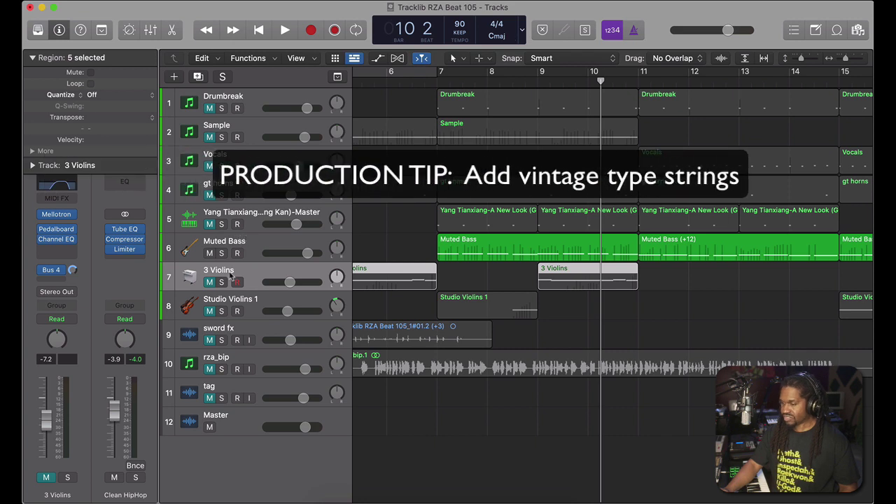
click(222, 282)
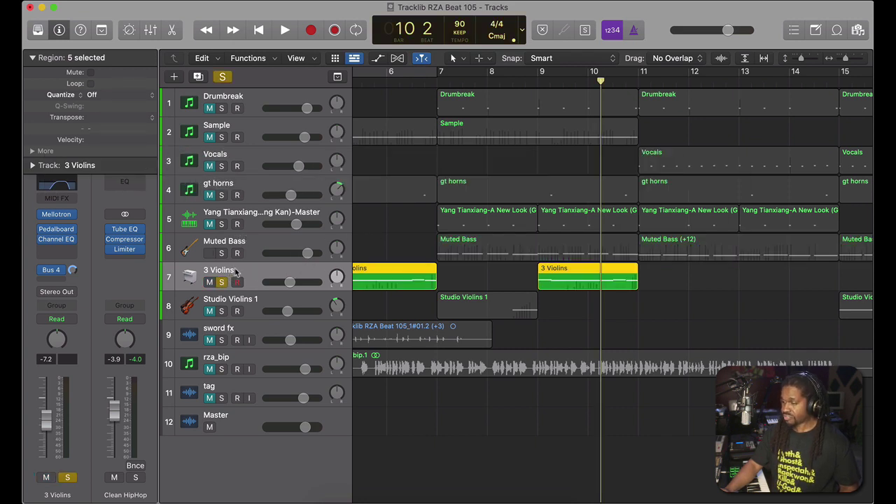
scroll(413, 262, left, 5)
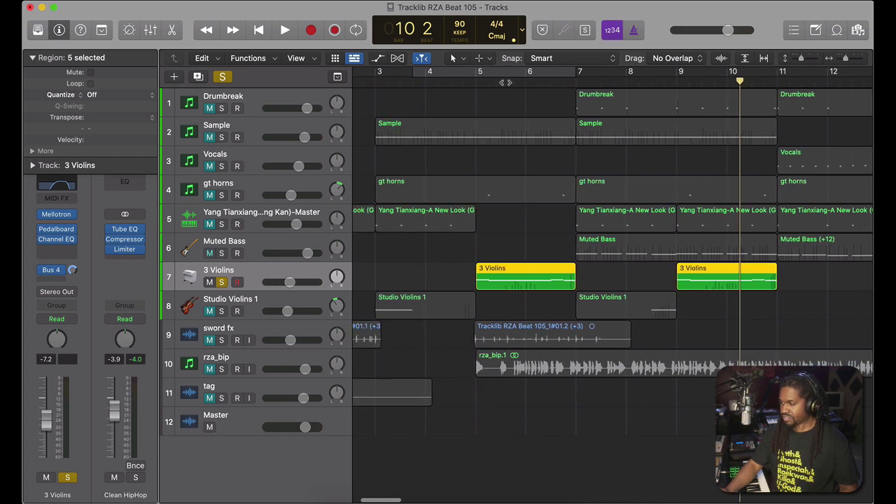
click(486, 71)
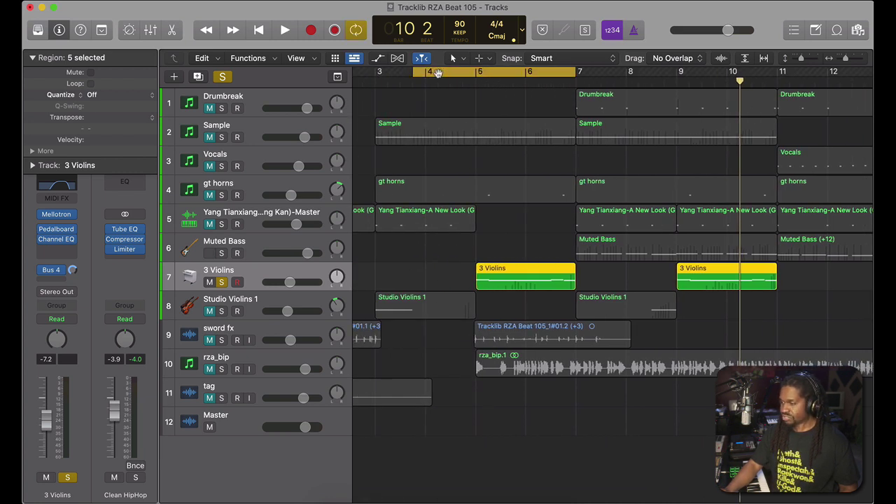
drag(415, 73, 479, 72)
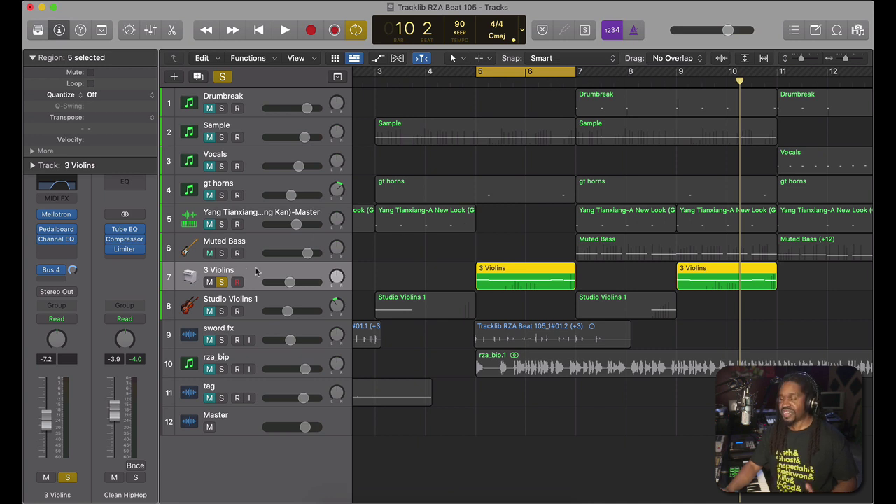
Play the loop, then shift it to bars 3–5 and solo Studio Violins 1 instead.
key(space)
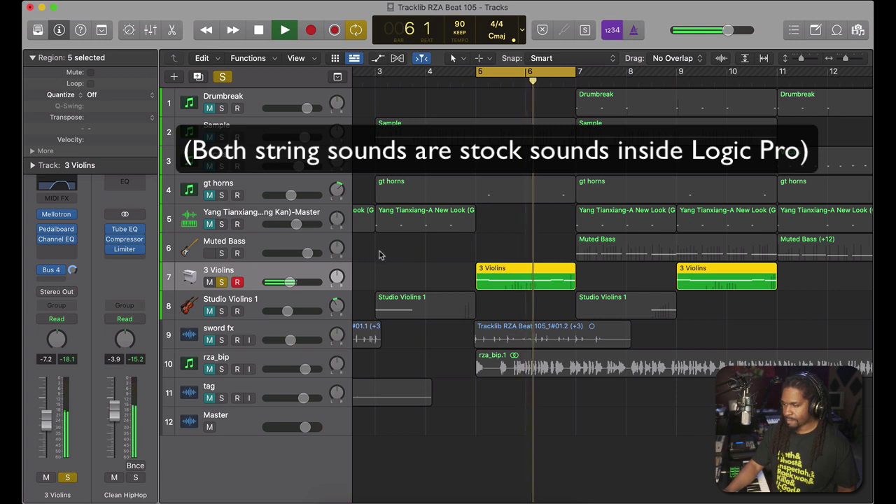
key(space)
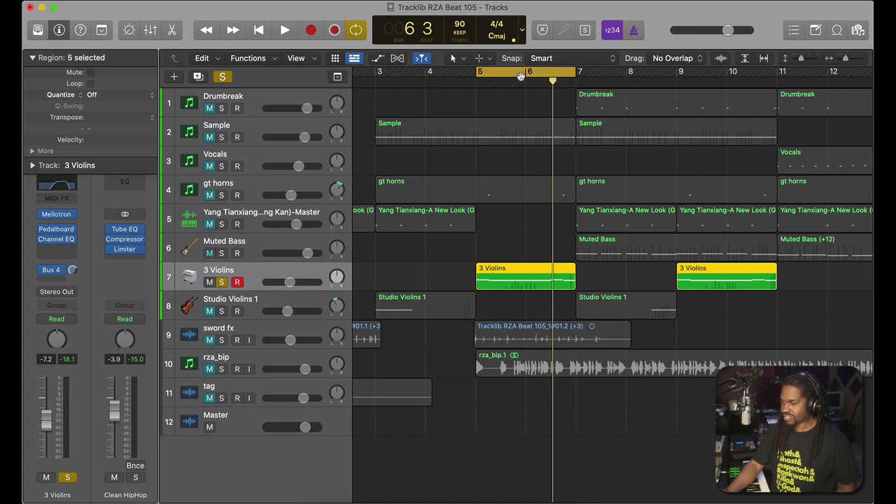
drag(520, 75, 418, 77)
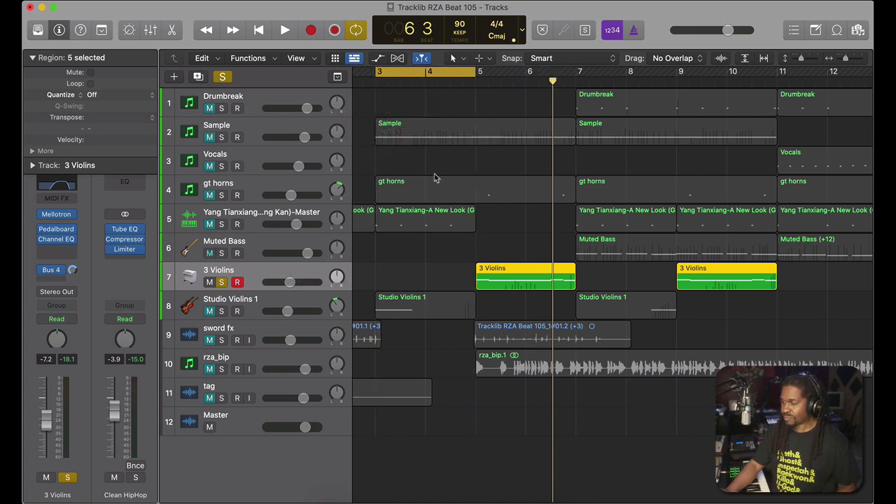
click(222, 281)
Zoom in on the Studio Violins 1 region and play its strings from bar 3.
click(221, 311)
key(z)
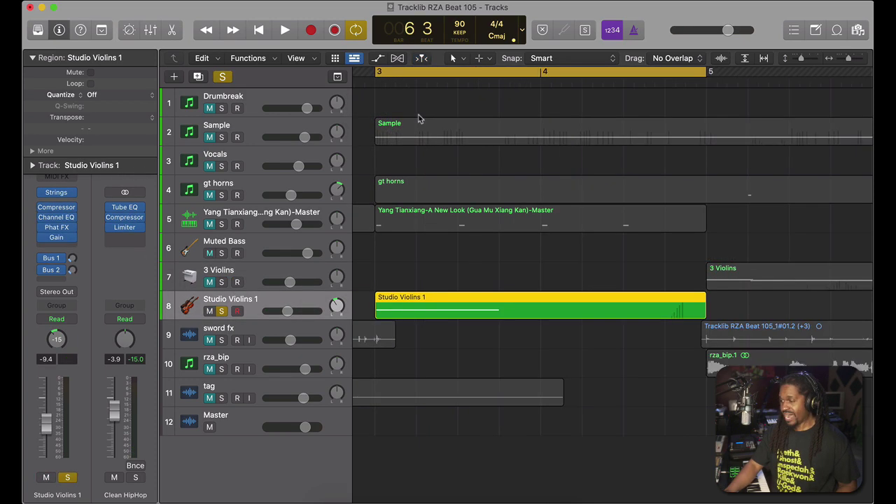
key(space)
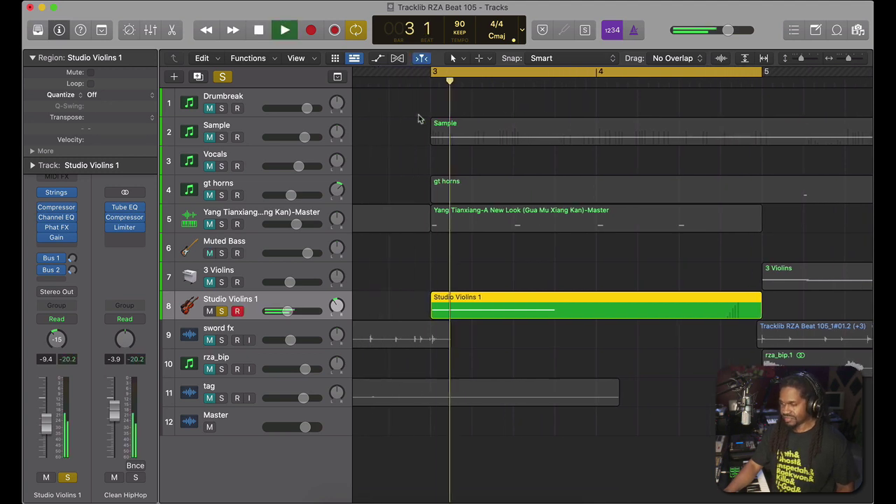
key(space)
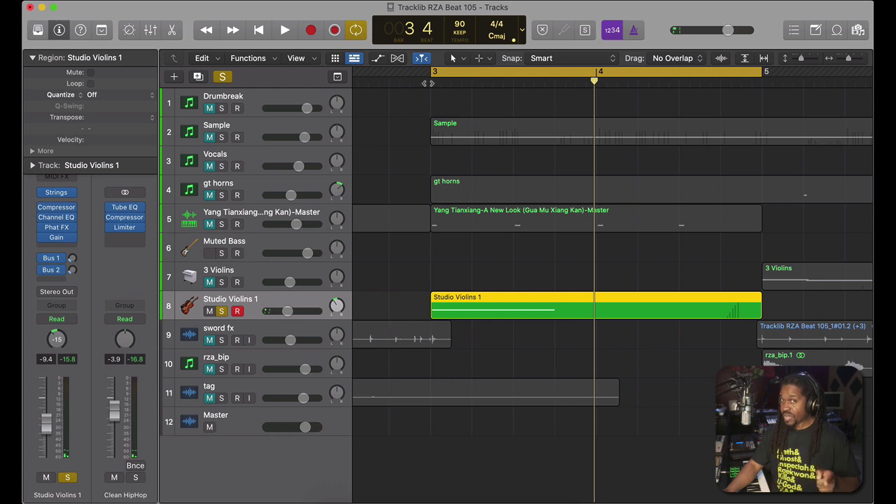
key(space)
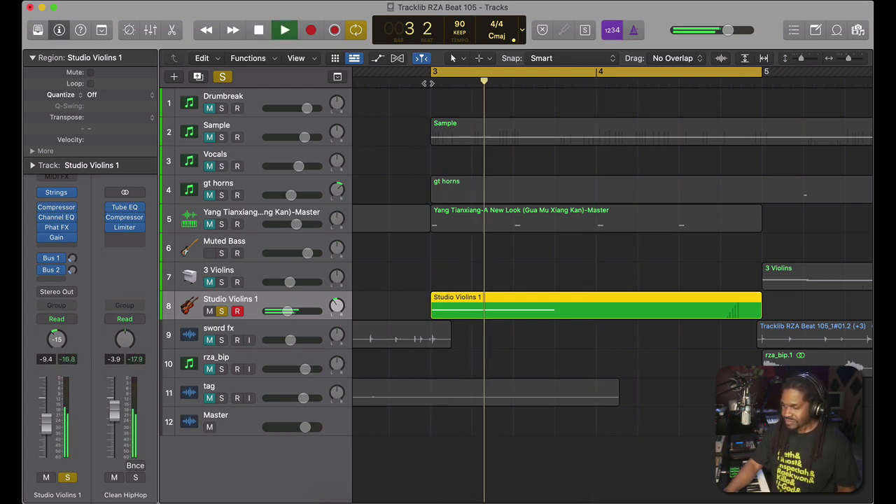
key(space)
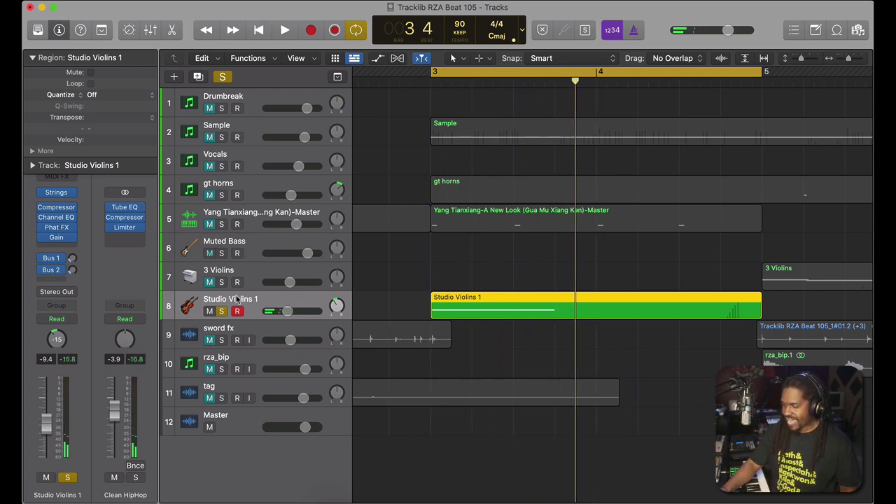
Switch the Studio Violins keyswitch articulation to Tremolo (C#0) during playback.
key(b)
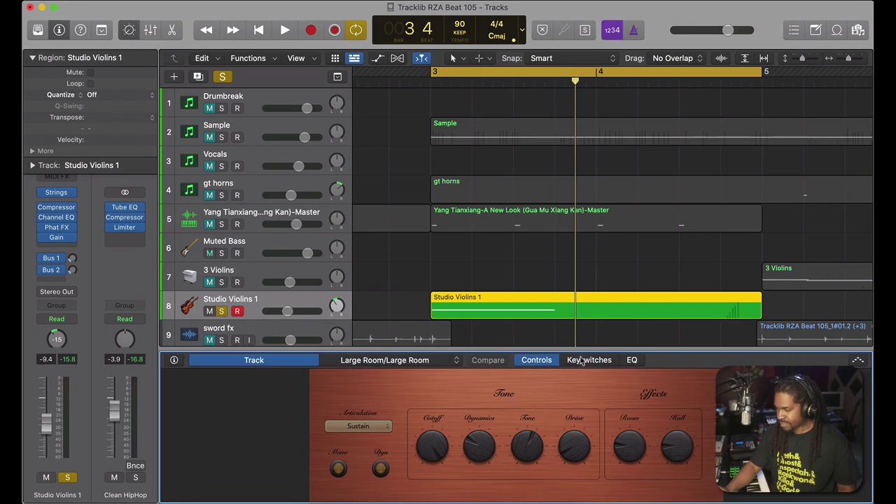
click(588, 359)
scroll(523, 278, down, 1)
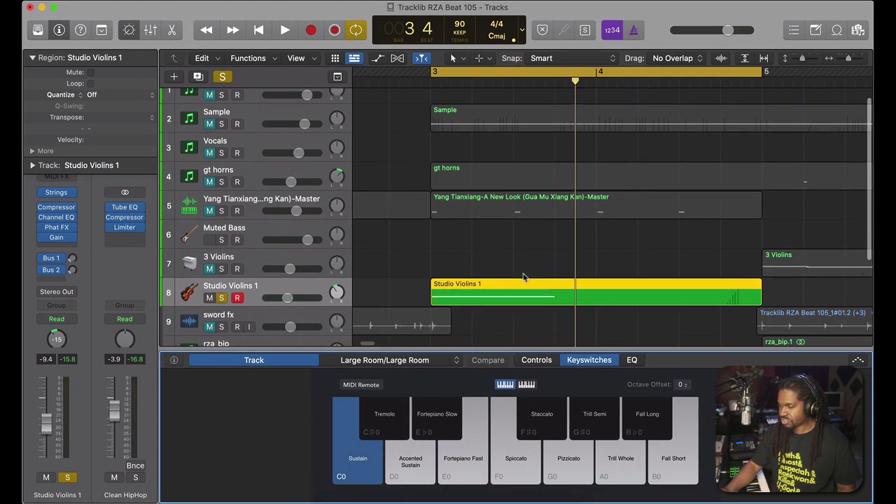
key(space)
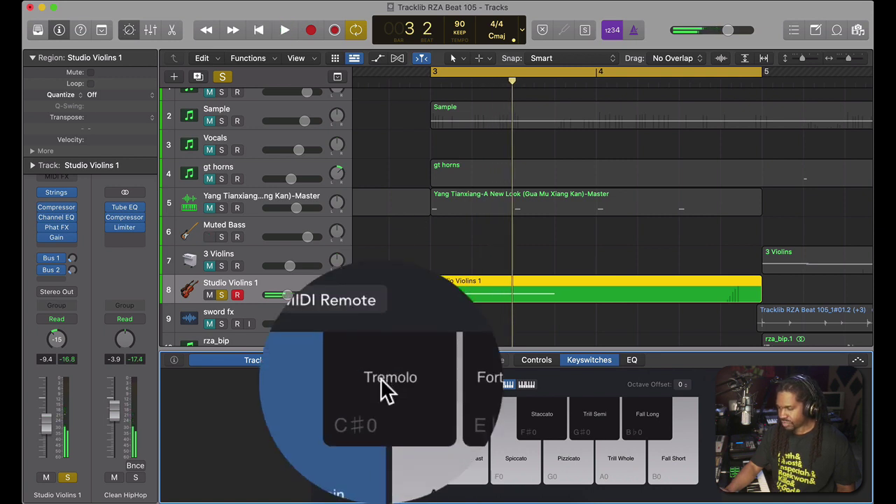
click(390, 415)
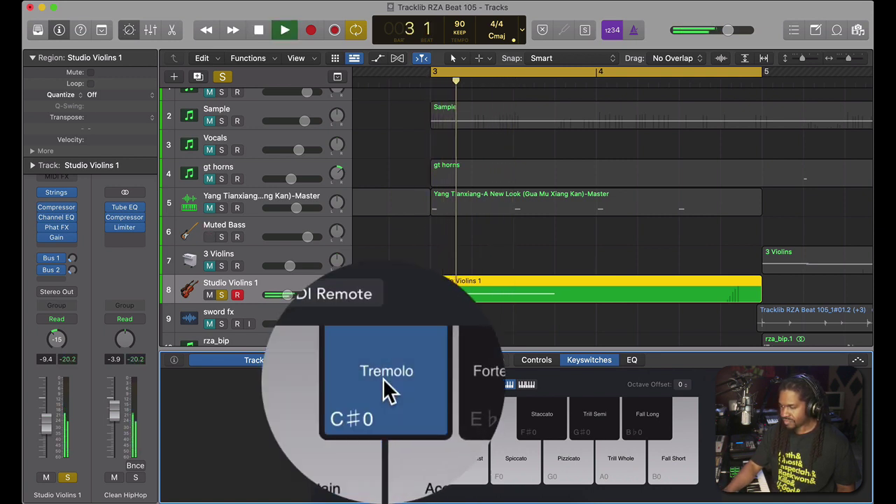
key(space)
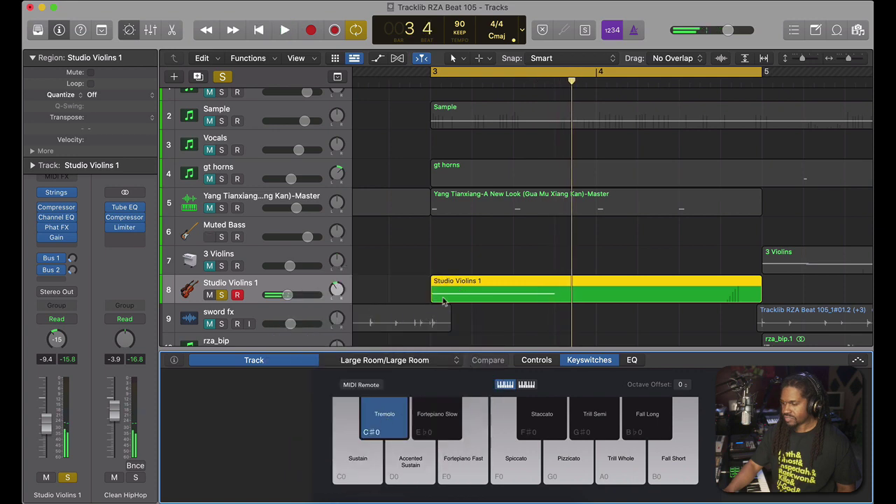
Play the violin part again to hear the Tremolo articulation.
scroll(472, 137, down, 2)
scroll(473, 137, down, 3)
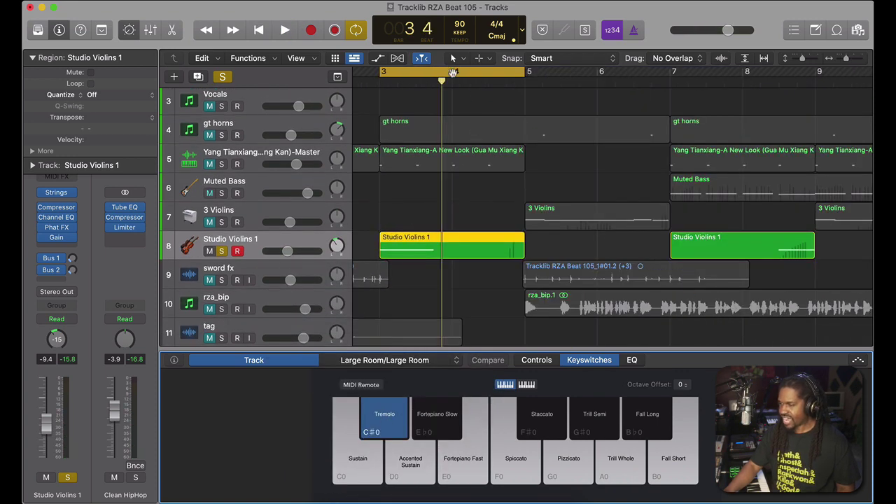
click(490, 233)
key(space)
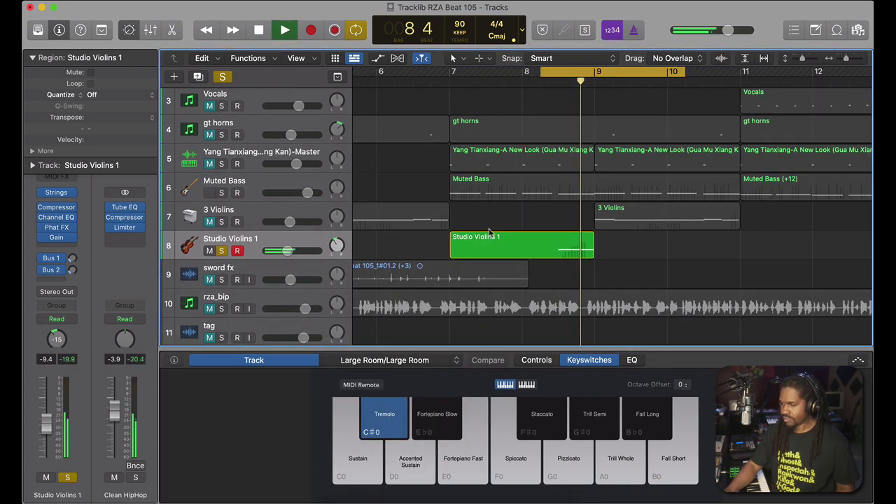
key(space)
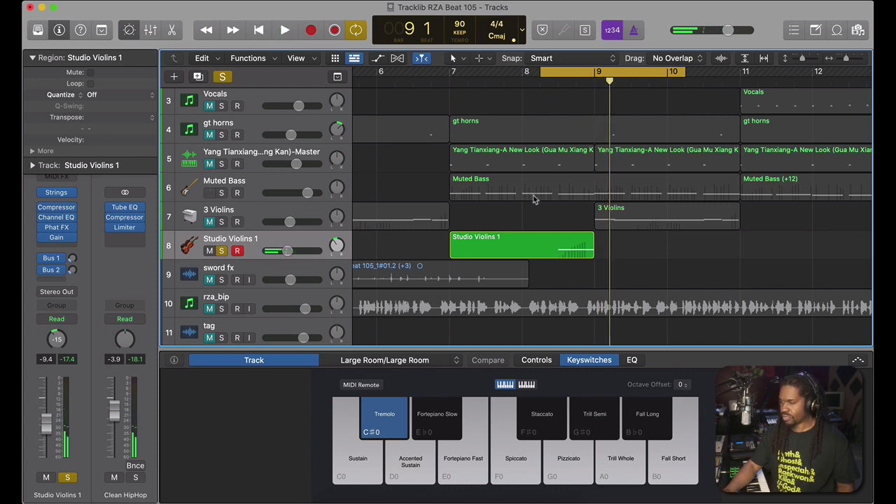
scroll(533, 200, left, 3)
key(e)
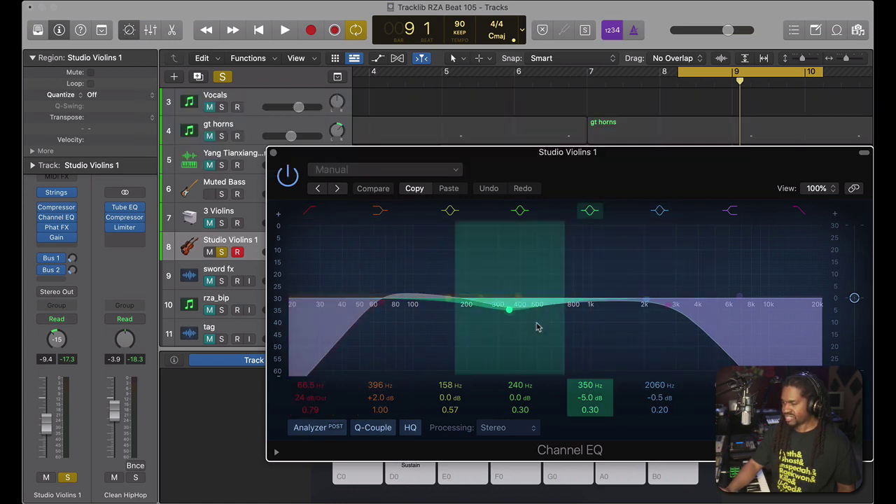
key(space)
key(space)
click(273, 153)
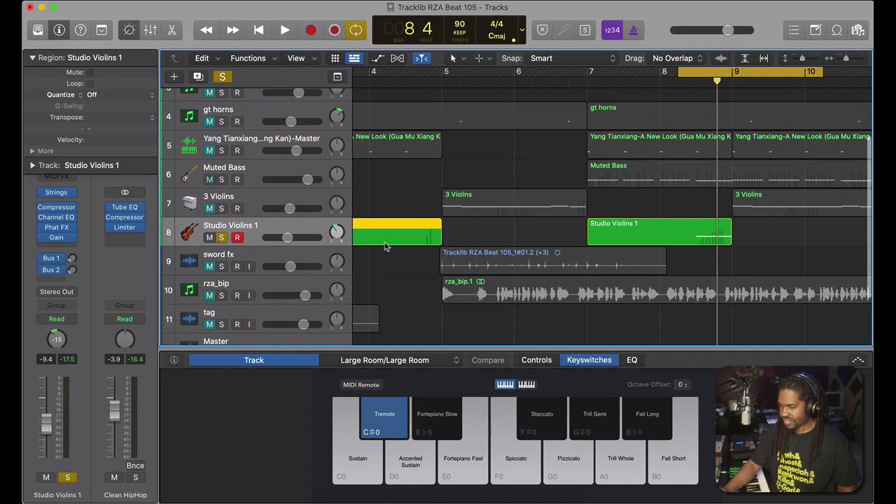
scroll(260, 244, down, 1)
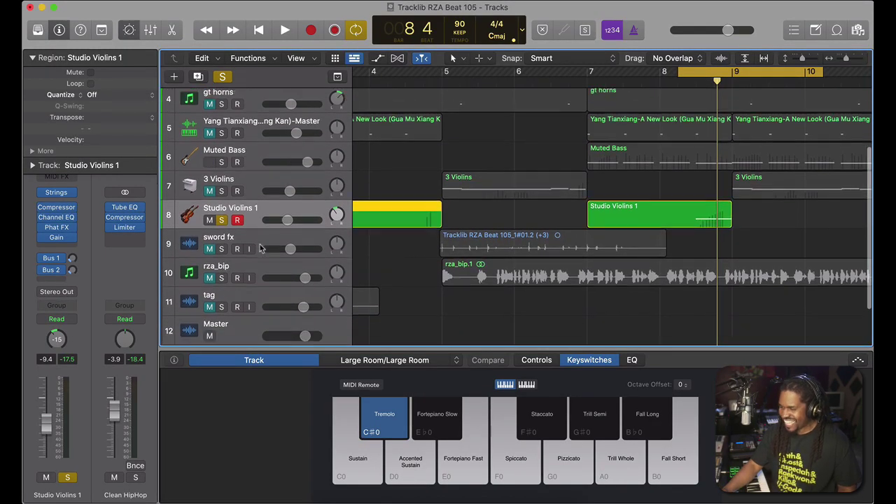
Solo the sword fx track, set the cycle to bars 5–7, and play the sword sound.
click(260, 249)
drag(713, 72, 486, 72)
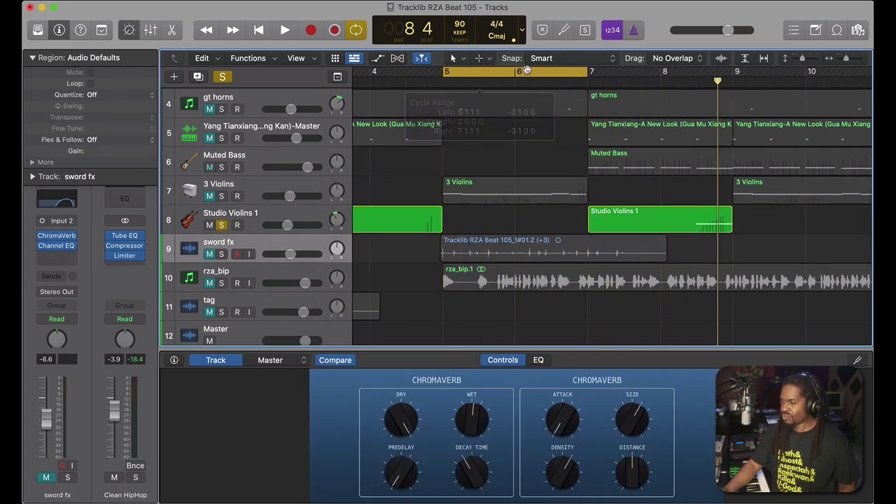
drag(589, 73, 690, 75)
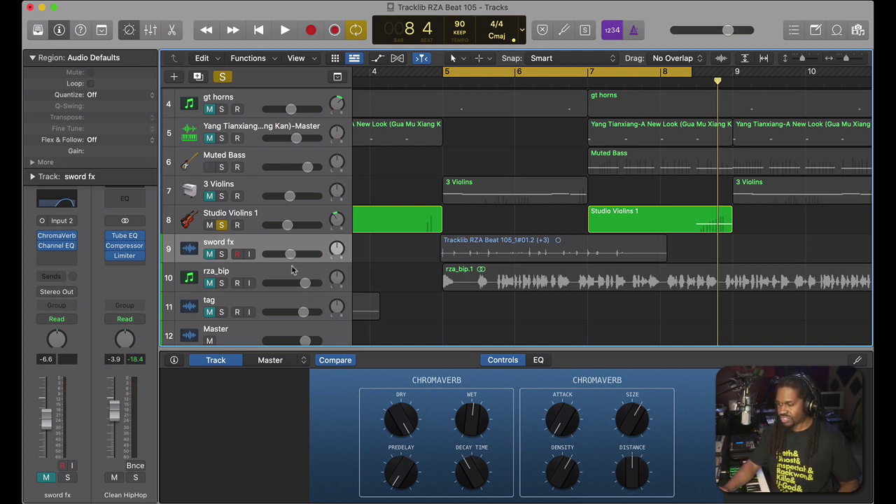
click(262, 245)
click(222, 254)
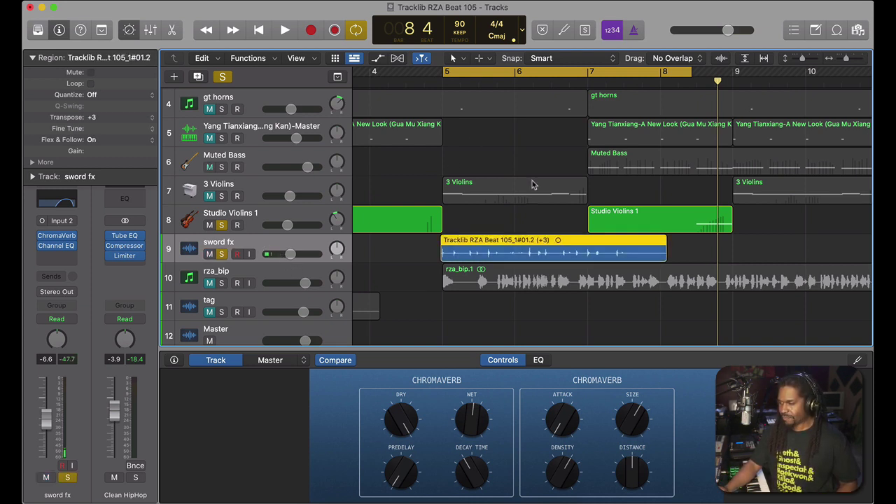
drag(689, 75, 637, 75)
key(space)
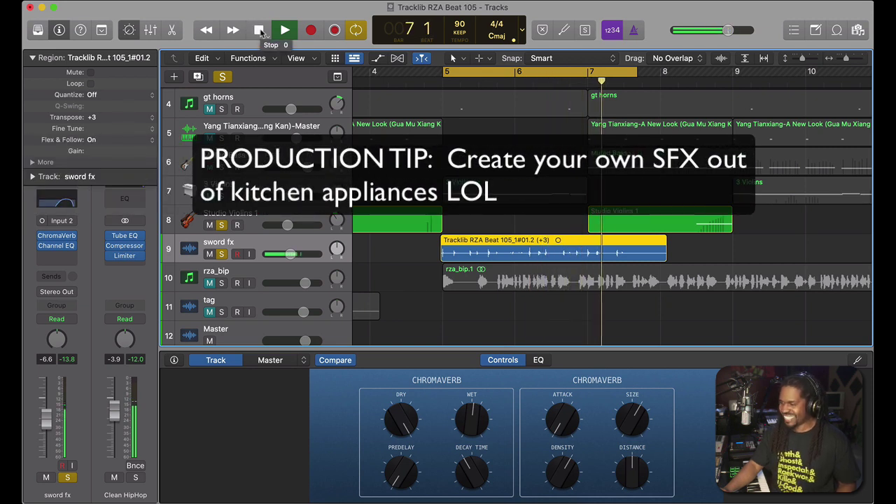
click(259, 31)
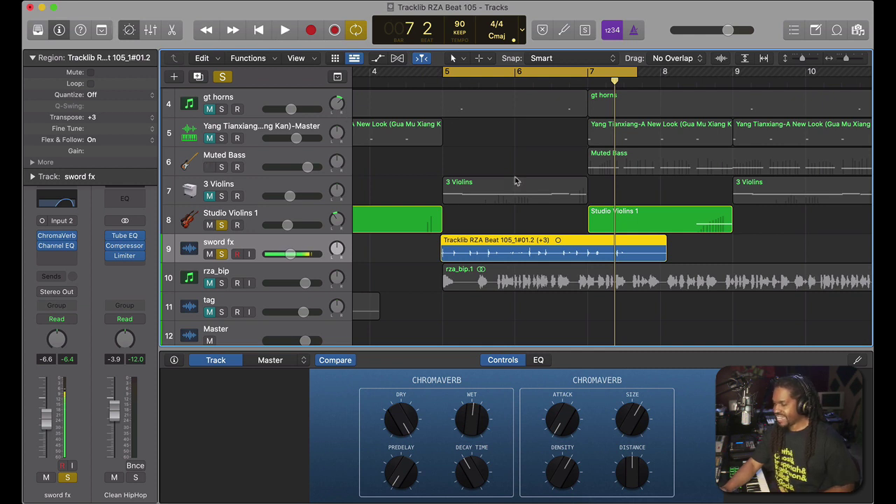
click(58, 238)
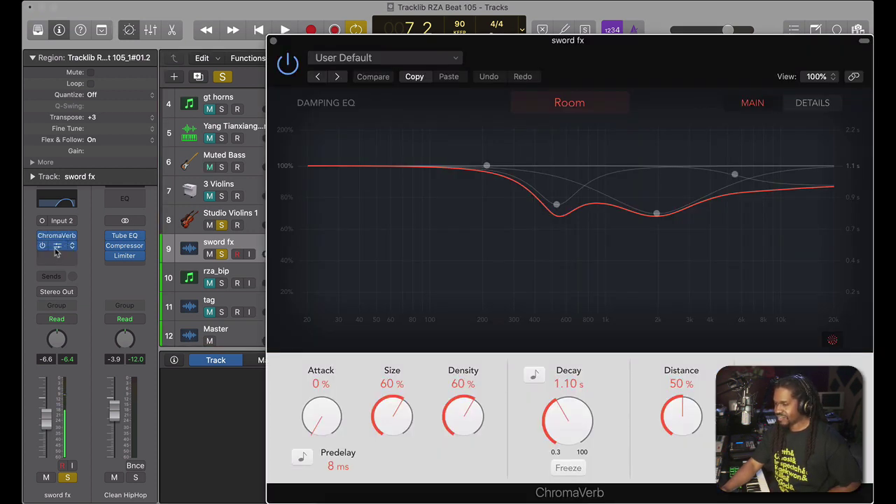
click(58, 252)
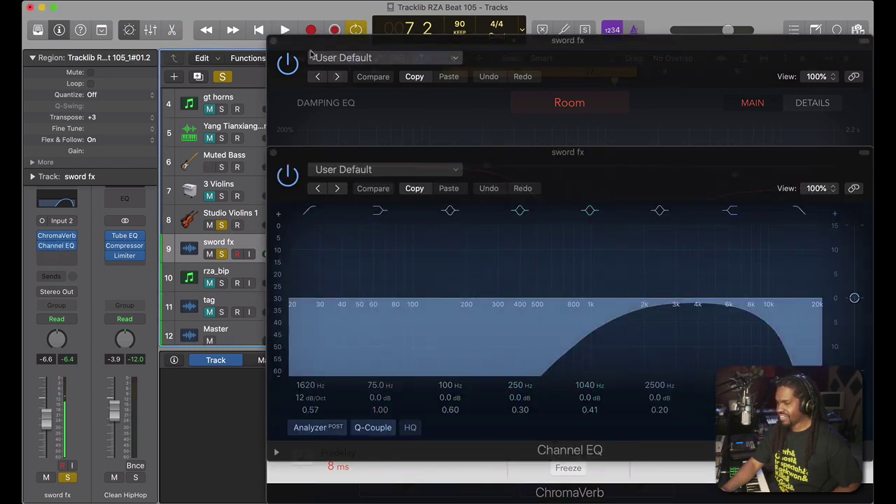
click(274, 42)
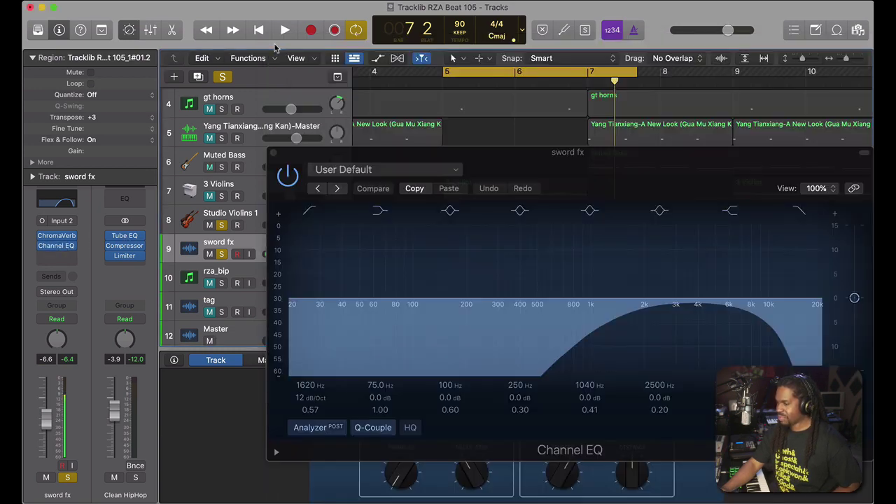
click(274, 152)
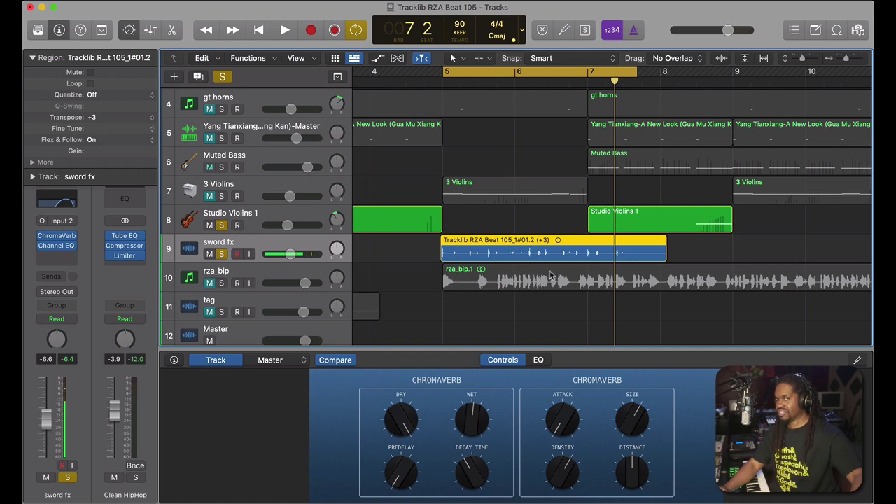
Zoom out to the whole arrangement and take sword fx out of solo, muting it.
scroll(546, 238, up, 3)
scroll(516, 191, down, 3)
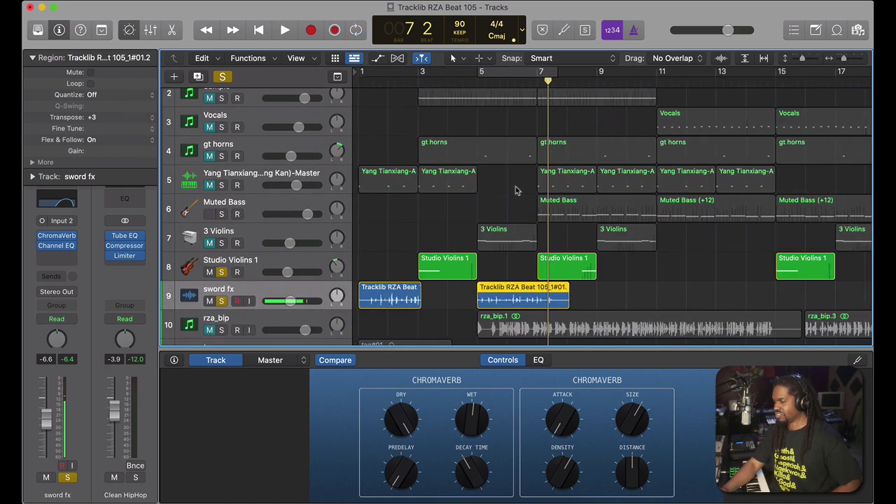
scroll(516, 190, down, 3)
key(ctrl+s)
key(ctrl+m)
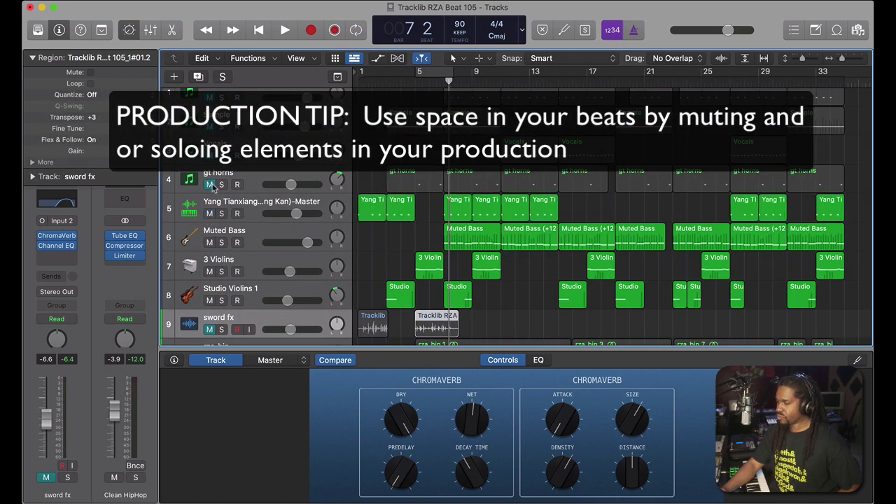
Unmute the gt horns, Vocals, Sample and Drumbreak tracks.
click(210, 184)
click(209, 155)
click(210, 127)
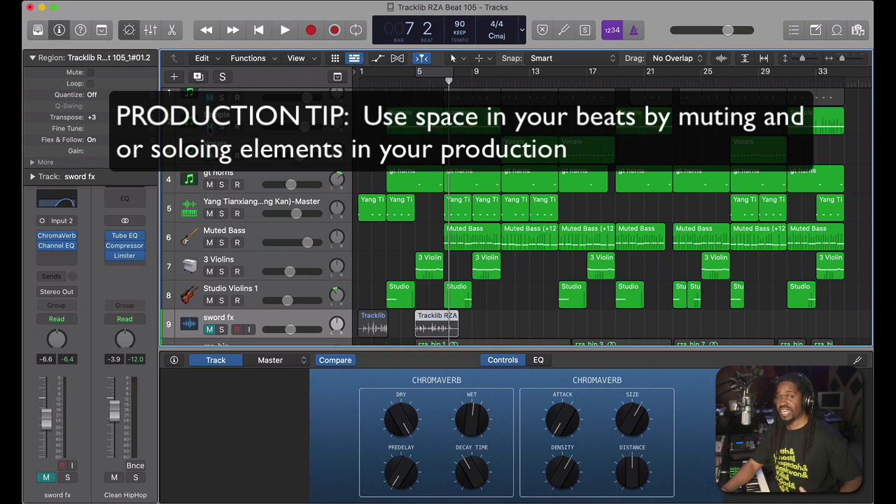
scroll(210, 119, up, 1)
click(209, 108)
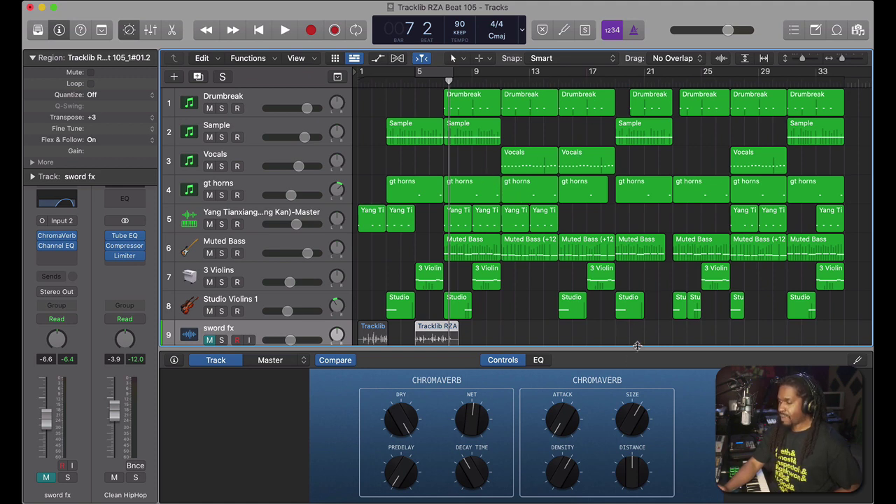
Collapse the bottom editor and play the full arrangement from bar 1.
drag(636, 346, 637, 497)
key(Return)
key(space)
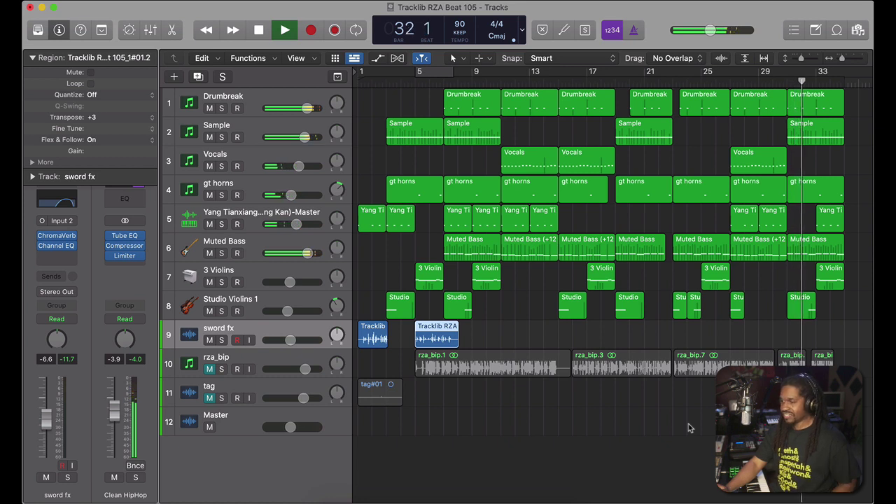
Stop at the end, unmute the rza_bip acapella, and play the beat from bar 5.
click(259, 32)
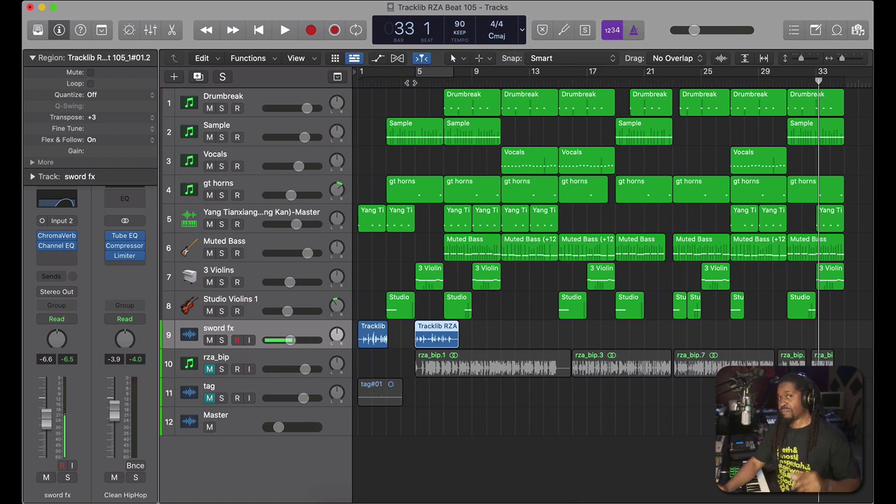
key(space)
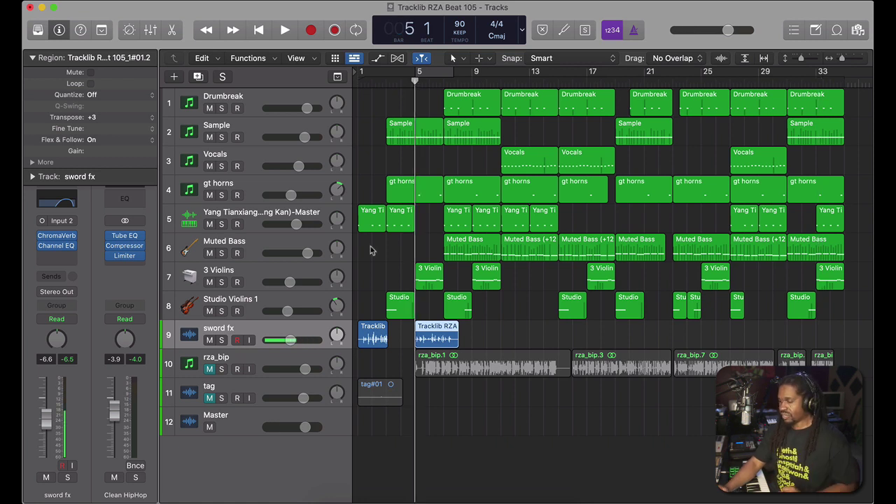
click(209, 369)
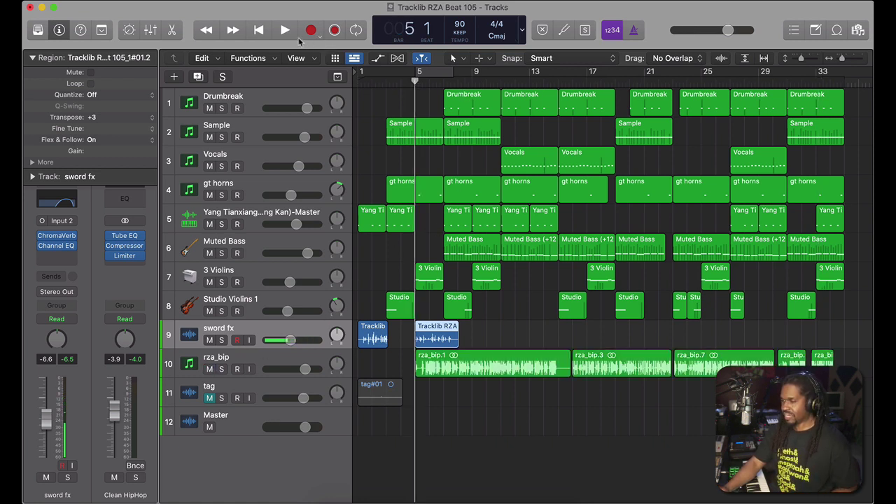
click(285, 30)
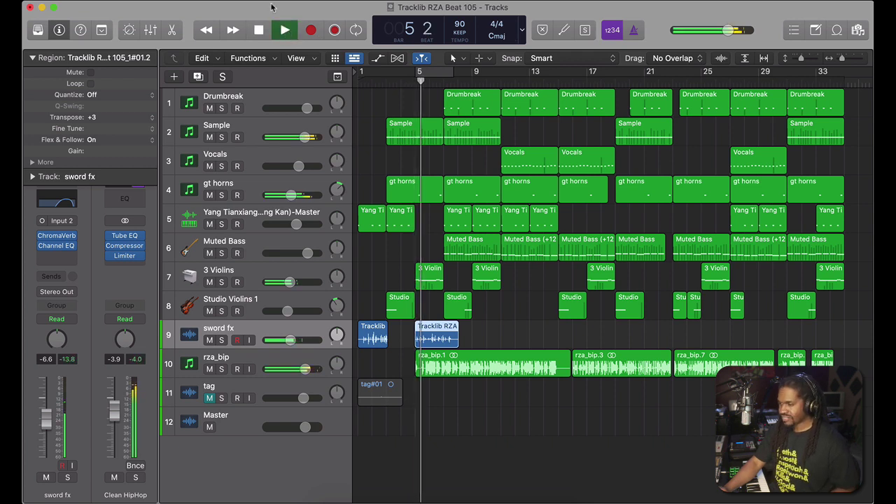